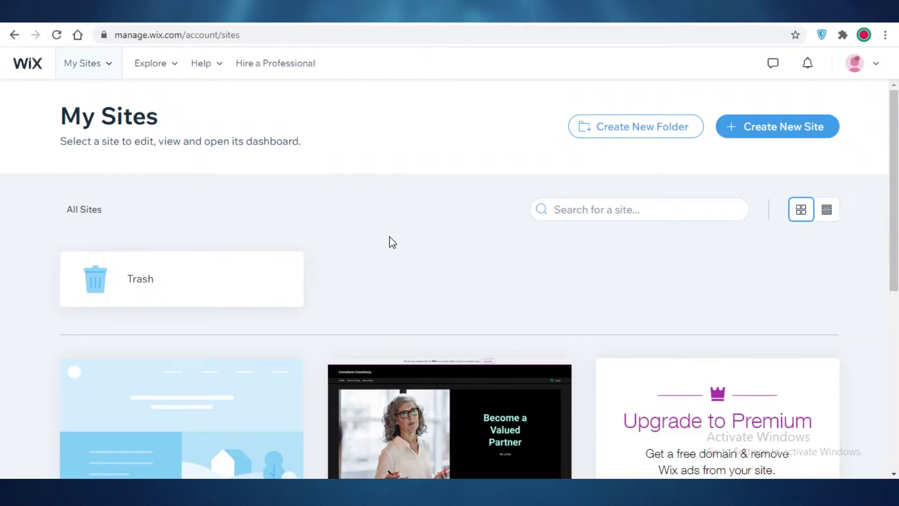
- On the My Sites dashboard, check the account menu and then choose Create New Site
{"action": "scroll", "coordinate": [387, 200], "scroll_direction": "down", "scroll_amount": 7}
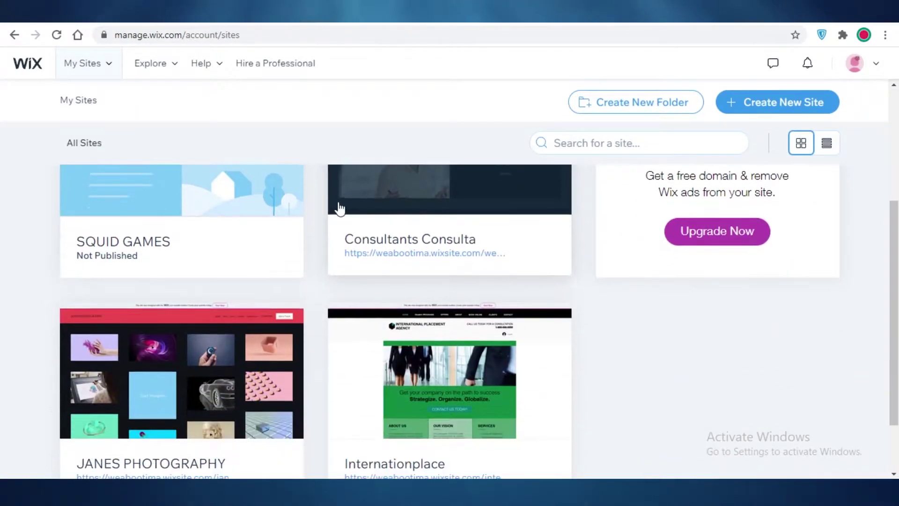
{"action": "scroll", "coordinate": [469, 204], "scroll_direction": "up", "scroll_amount": 3}
{"action": "scroll", "coordinate": [895, 77], "scroll_direction": "up", "scroll_amount": 5}
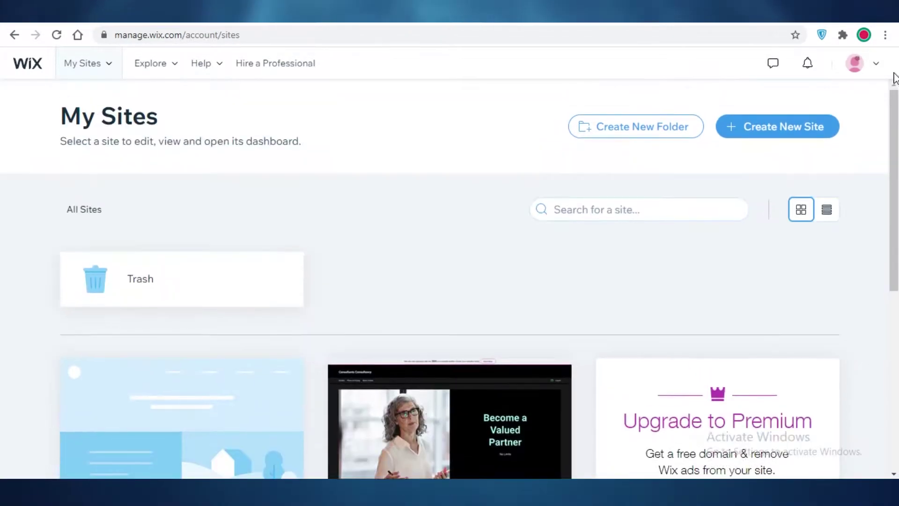
{"action": "left_click", "coordinate": [853, 65]}
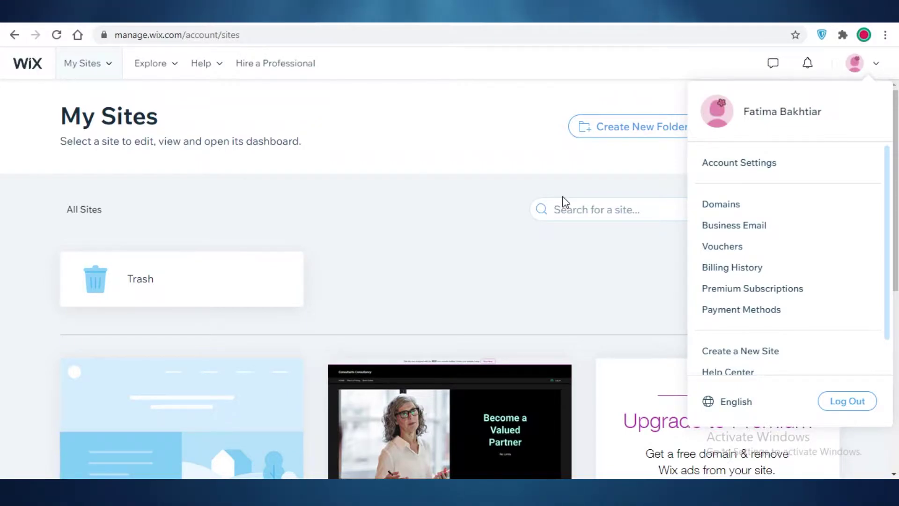
{"action": "left_click", "coordinate": [455, 198]}
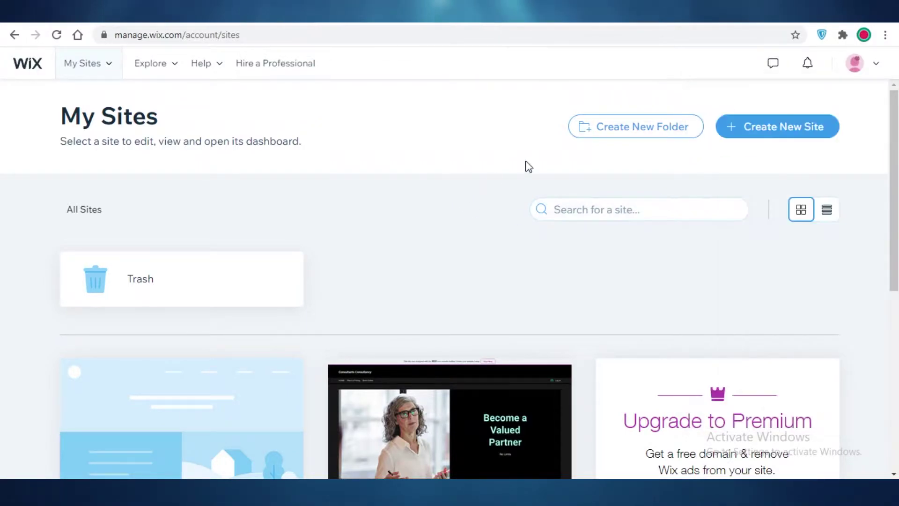
{"action": "left_click", "coordinate": [818, 126]}
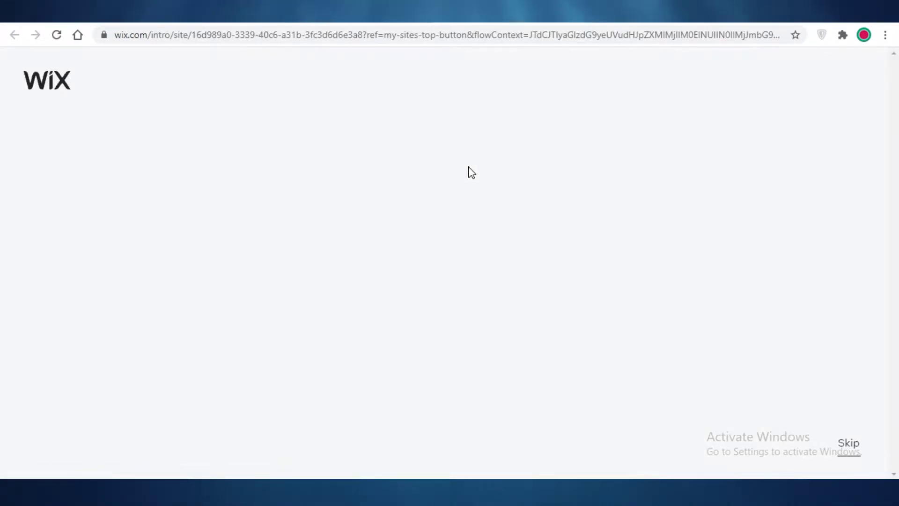
- Search Google for 'amazon associates' in a new tab, view Amazon.com Associates Central, then return to Wix
{"action": "key", "text": "ctrl+t"}
{"action": "type", "text": "a"}
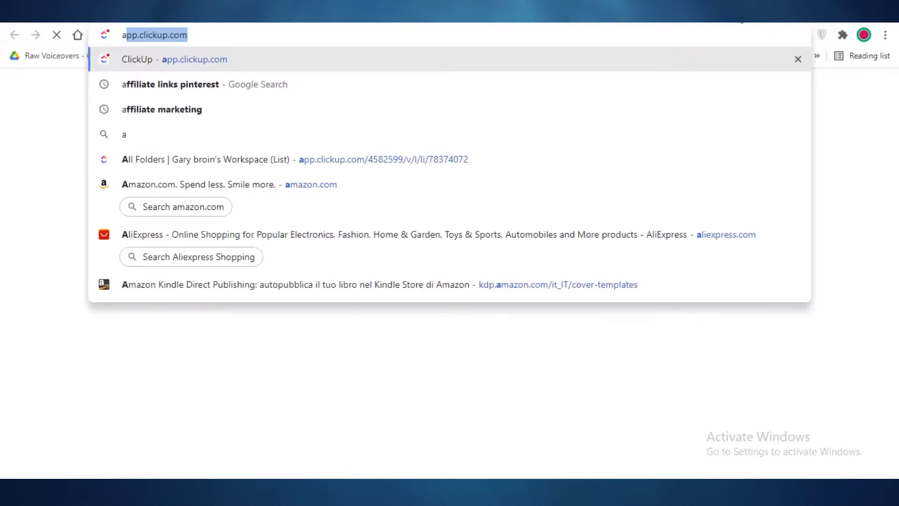
{"action": "type", "text": "mazon associates"}
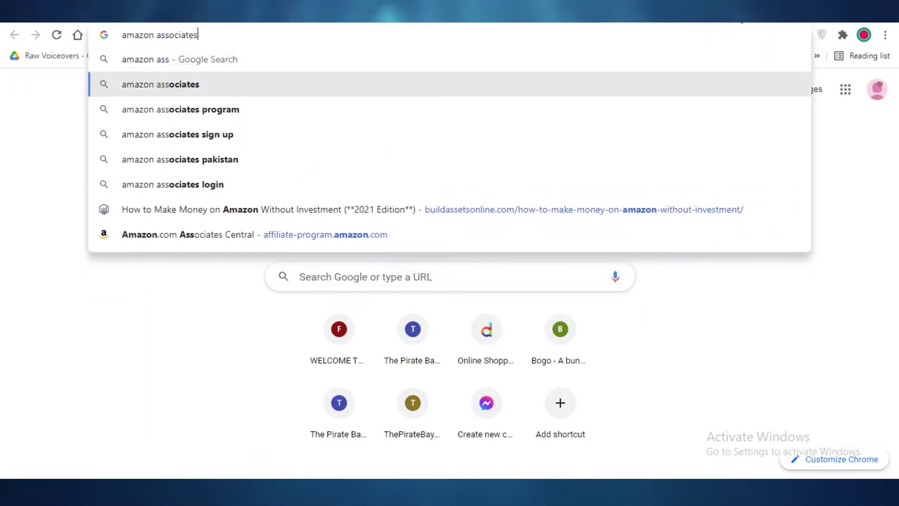
{"action": "key", "text": "Return"}
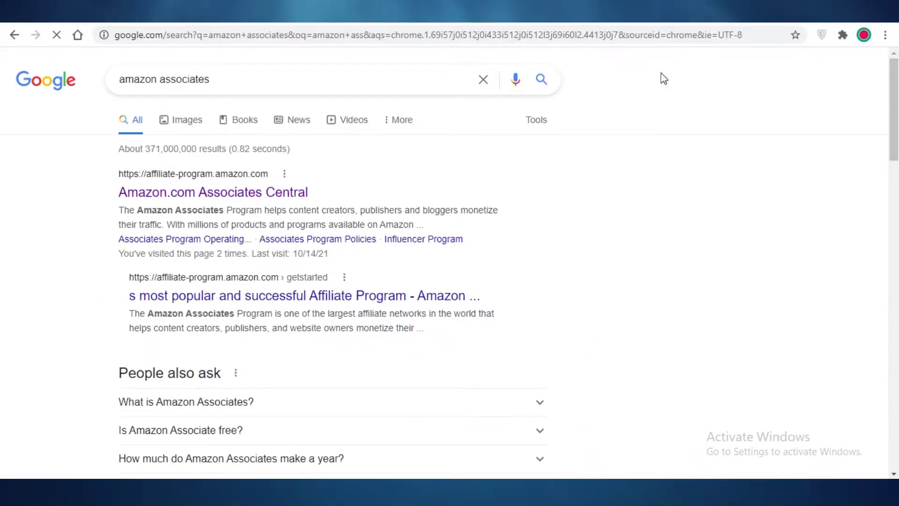
{"action": "left_click", "coordinate": [183, 192]}
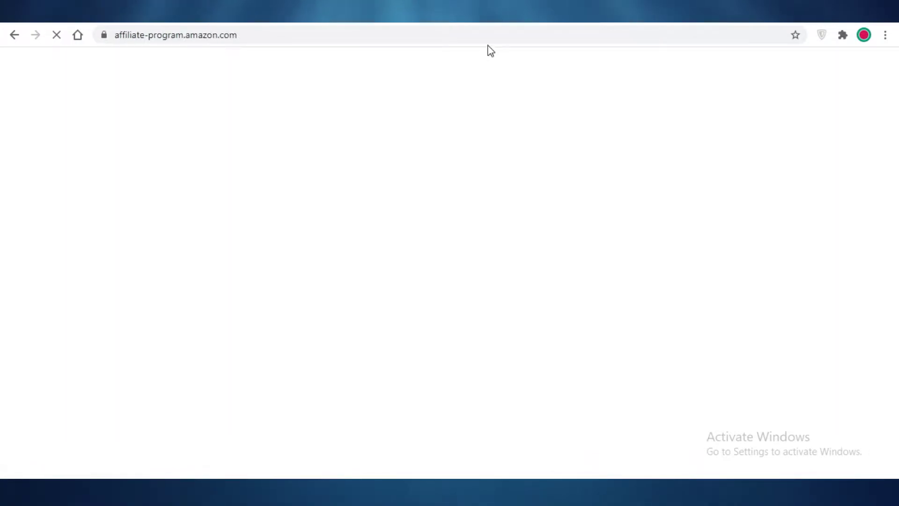
{"action": "scroll", "coordinate": [355, 293], "scroll_direction": "down", "scroll_amount": 5}
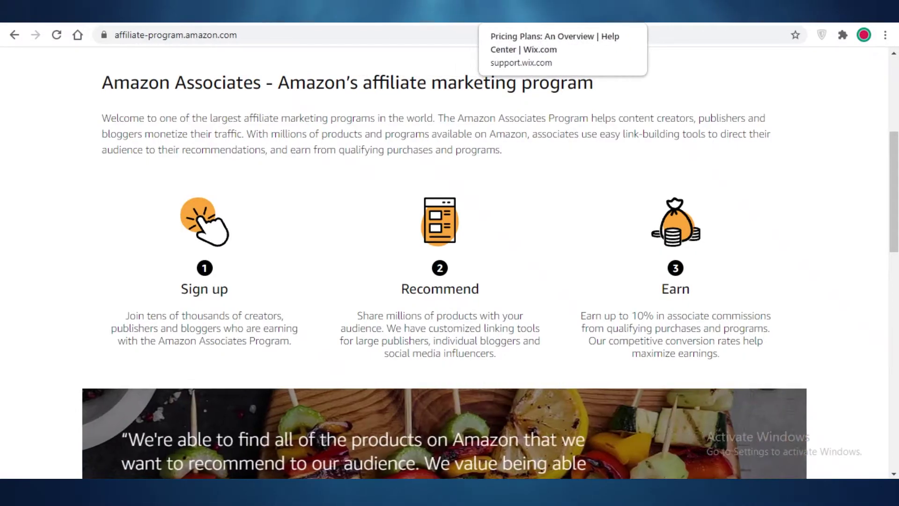
{"action": "key", "text": "ctrl+Tab"}
{"action": "key", "text": "ctrl+Tab"}
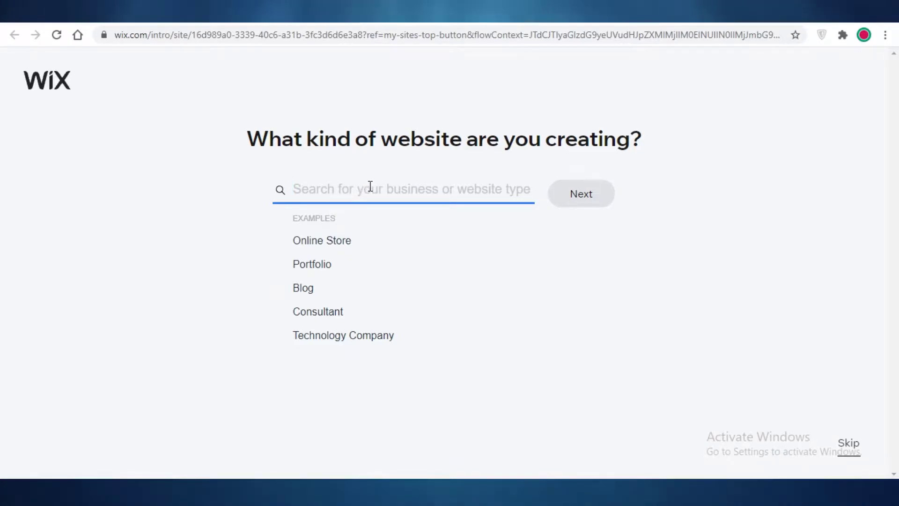
- Choose Affiliate Marketing Portfolio as the site type and build it from a template in the Editor
{"action": "type", "text": "aff"}
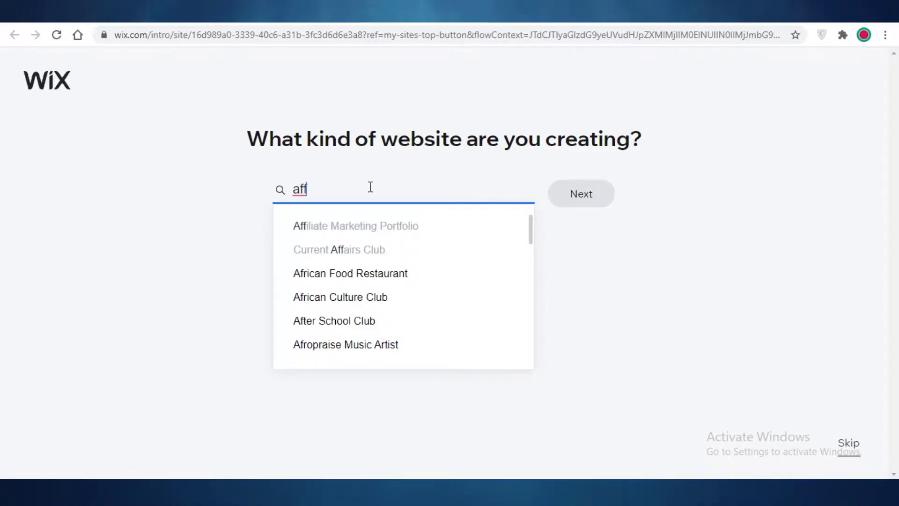
{"action": "left_click", "coordinate": [375, 226]}
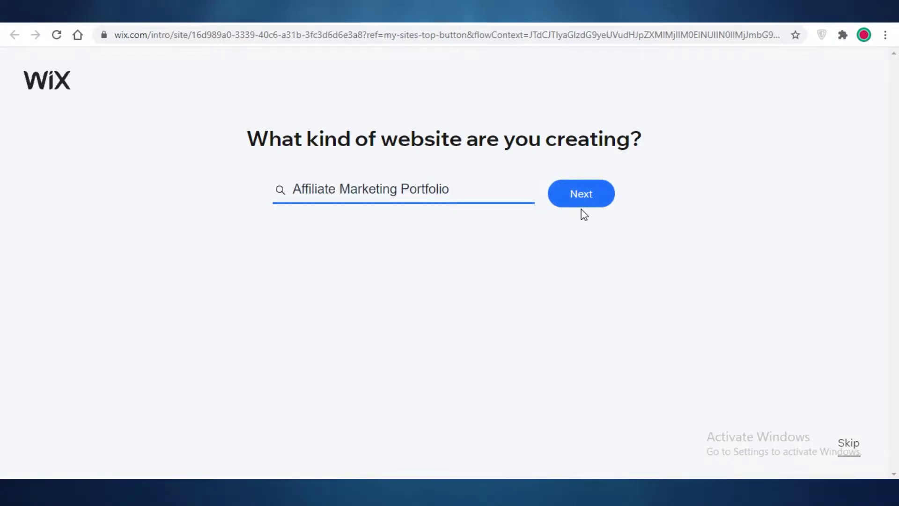
{"action": "left_click", "coordinate": [582, 204]}
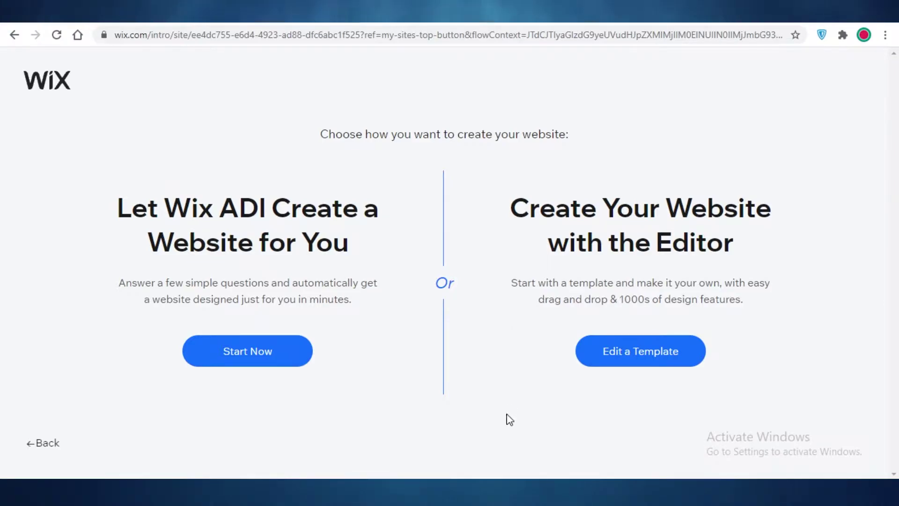
{"action": "left_click", "coordinate": [633, 352]}
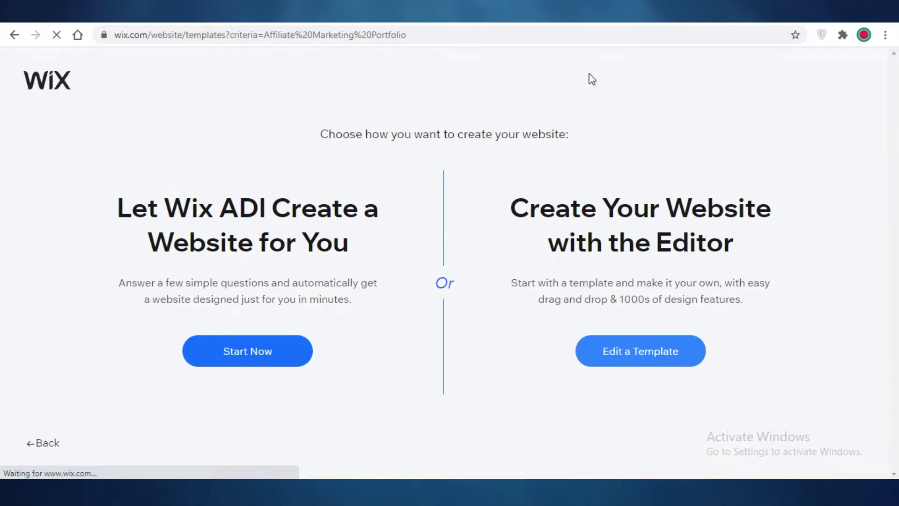
- Scroll through the Affiliate Marketing Portfolio template results and back to the top
{"action": "scroll", "coordinate": [608, 93], "scroll_direction": "down", "scroll_amount": 2}
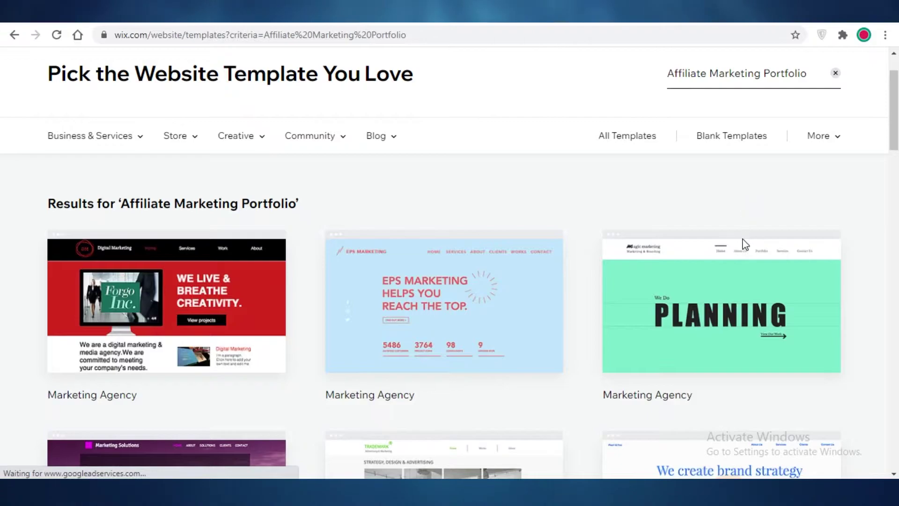
{"action": "scroll", "coordinate": [638, 211], "scroll_direction": "down", "scroll_amount": 2}
{"action": "scroll", "coordinate": [469, 165], "scroll_direction": "up", "scroll_amount": 2}
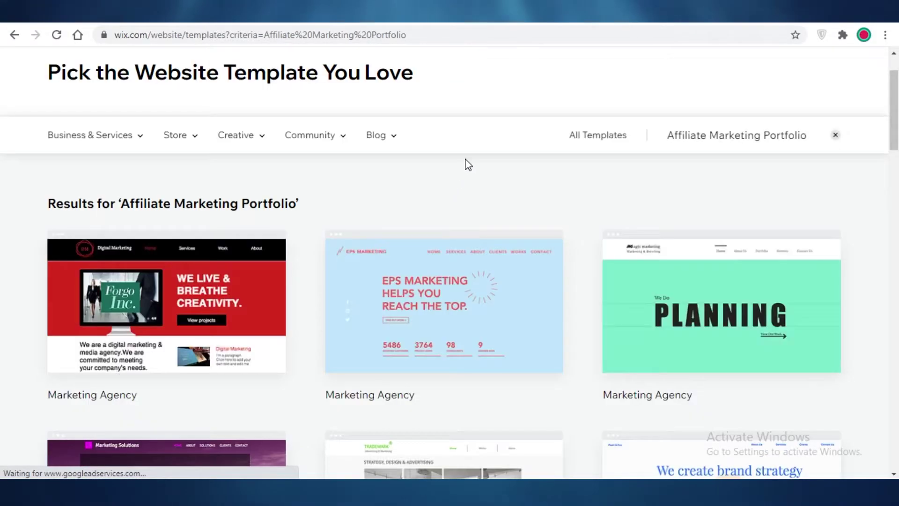
{"action": "scroll", "coordinate": [468, 165], "scroll_direction": "up", "scroll_amount": 2}
{"action": "scroll", "coordinate": [477, 233], "scroll_direction": "down", "scroll_amount": 6}
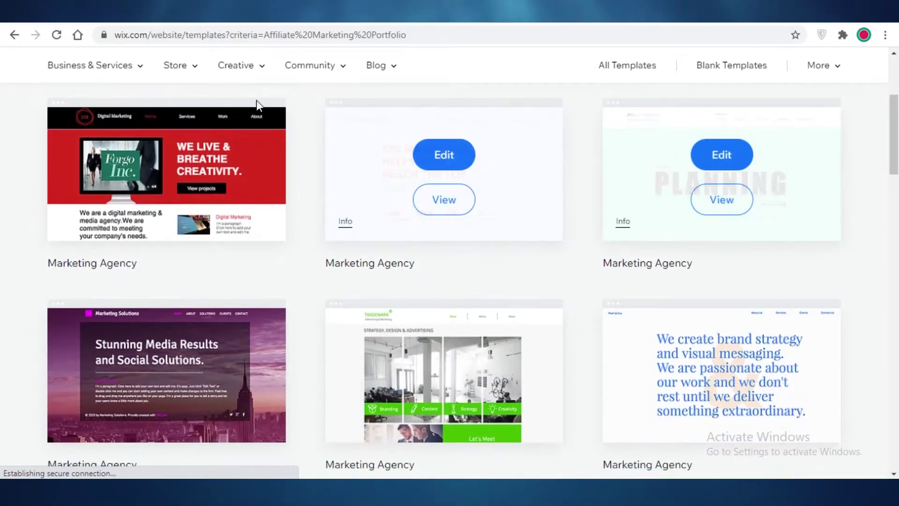
{"action": "scroll", "coordinate": [232, 290], "scroll_direction": "down", "scroll_amount": 5}
{"action": "scroll", "coordinate": [483, 319], "scroll_direction": "down", "scroll_amount": 7}
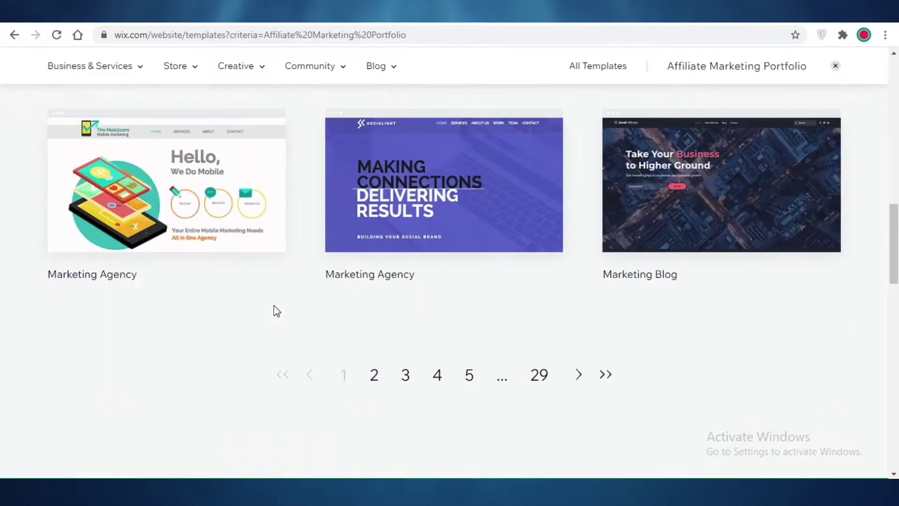
{"action": "scroll", "coordinate": [271, 305], "scroll_direction": "up", "scroll_amount": 7}
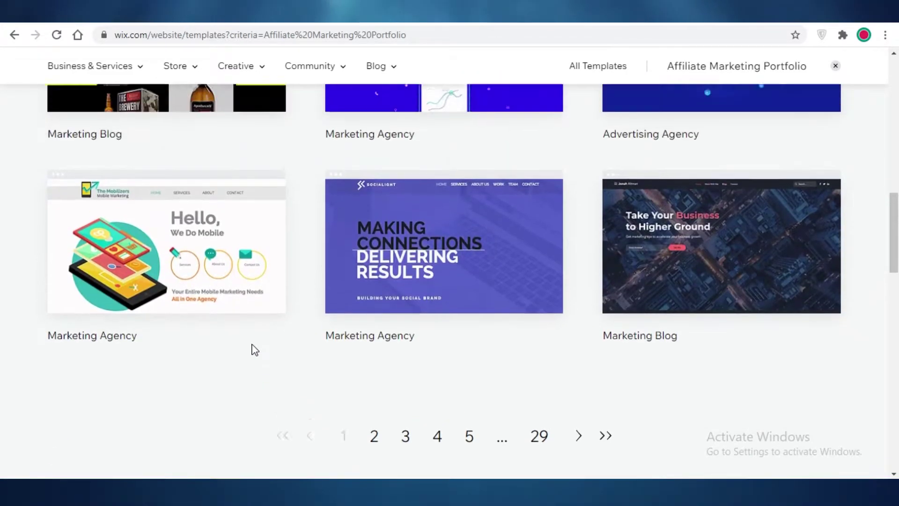
{"action": "scroll", "coordinate": [190, 401], "scroll_direction": "up", "scroll_amount": 8}
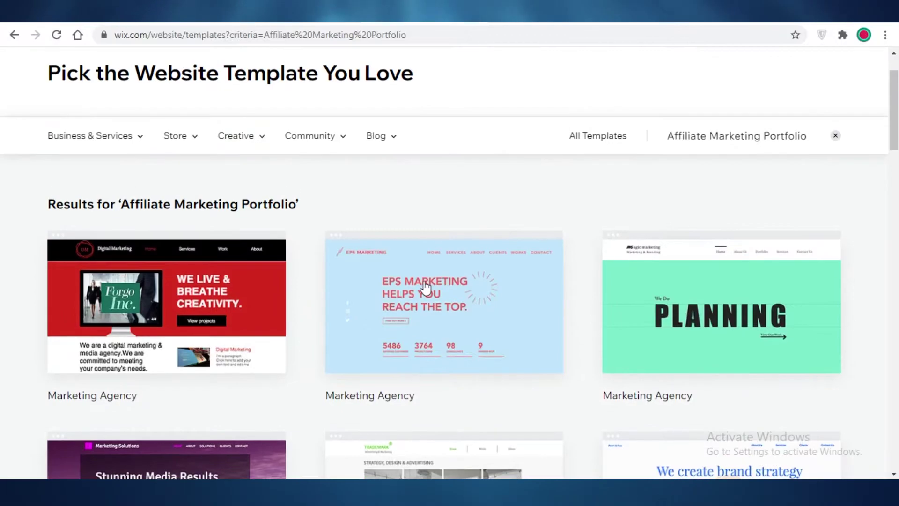
- Filter the gallery to Blank Templates and scroll through them
{"action": "left_click", "coordinate": [678, 178]}
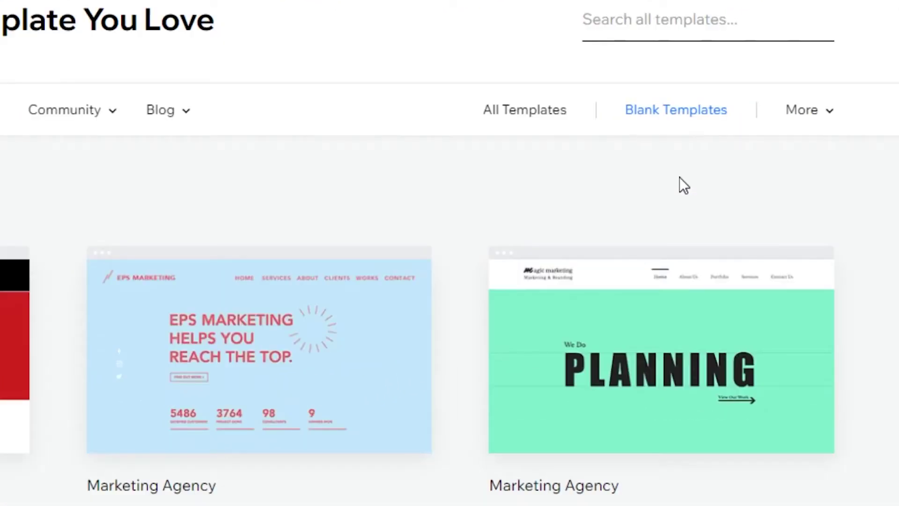
{"action": "scroll", "coordinate": [679, 184], "scroll_direction": "down", "scroll_amount": 6}
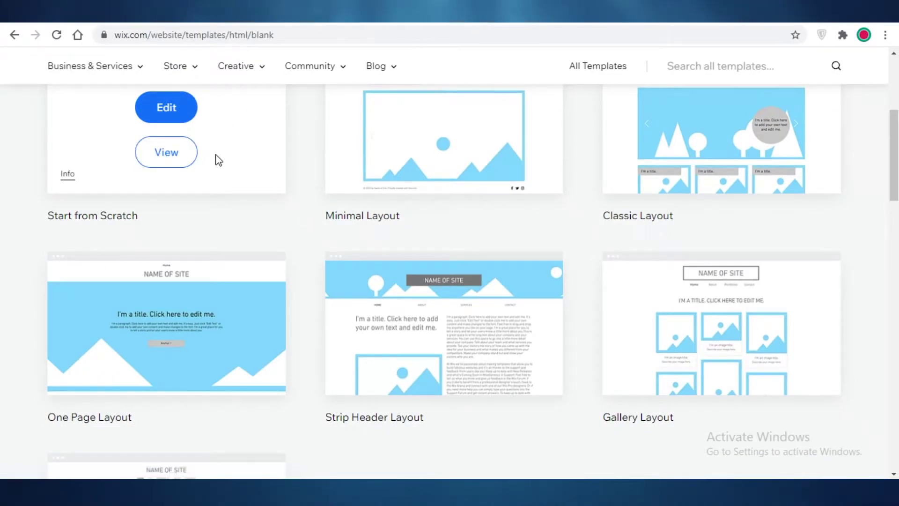
{"action": "scroll", "coordinate": [291, 245], "scroll_direction": "down", "scroll_amount": 4}
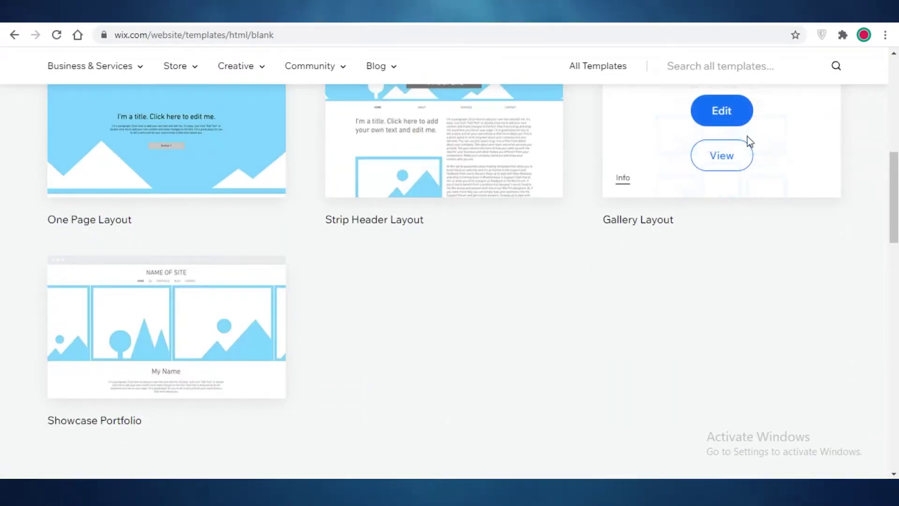
{"action": "scroll", "coordinate": [365, 178], "scroll_direction": "up", "scroll_amount": 5}
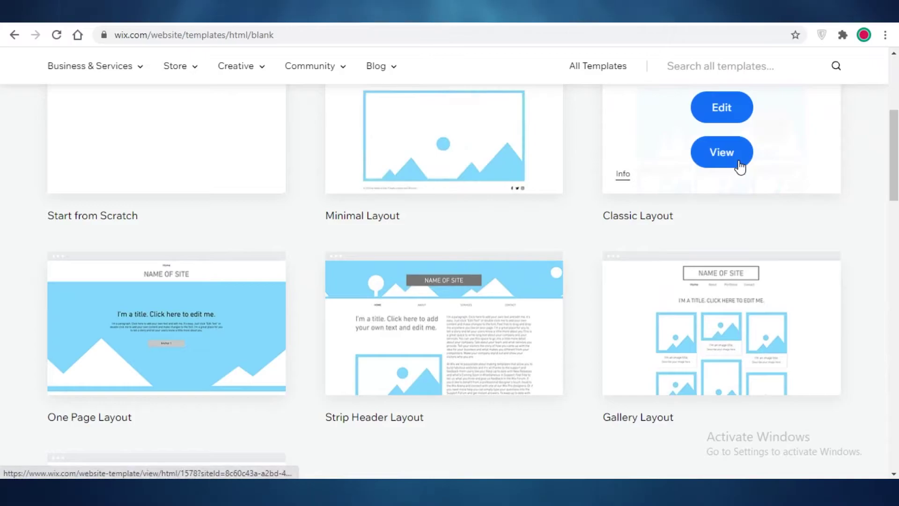
{"action": "scroll", "coordinate": [679, 192], "scroll_direction": "up", "scroll_amount": 5}
{"action": "scroll", "coordinate": [710, 257], "scroll_direction": "down", "scroll_amount": 7}
{"action": "scroll", "coordinate": [685, 156], "scroll_direction": "up", "scroll_amount": 7}
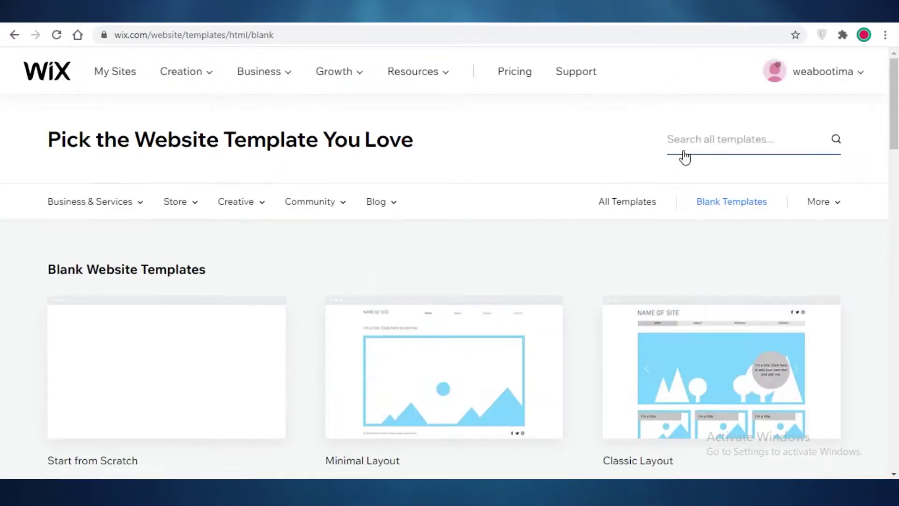
- Switch back to All Website Templates and browse the gallery
{"action": "left_click", "coordinate": [599, 213]}
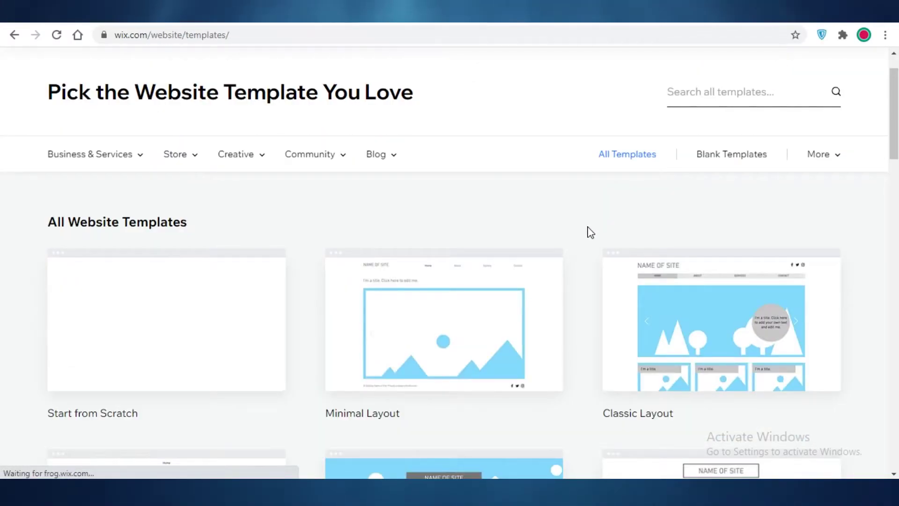
{"action": "scroll", "coordinate": [679, 140], "scroll_direction": "down", "scroll_amount": 1}
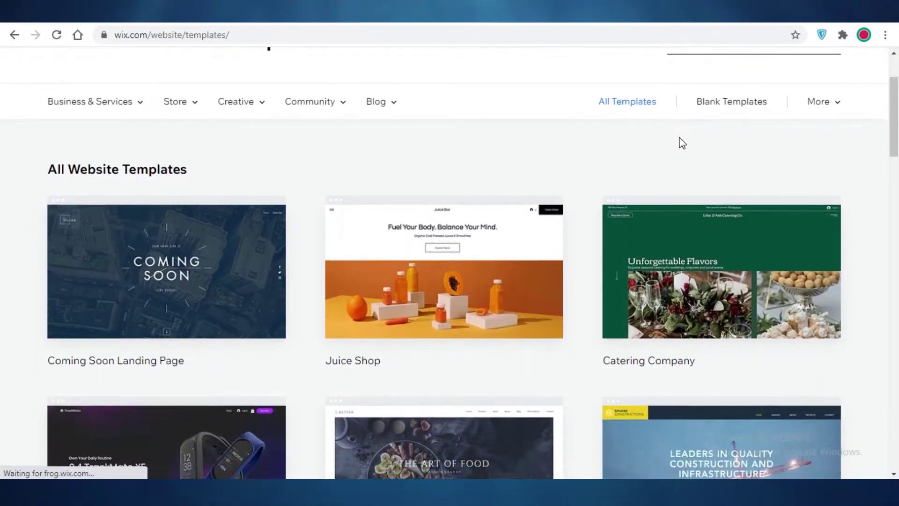
{"action": "scroll", "coordinate": [681, 143], "scroll_direction": "down", "scroll_amount": 8}
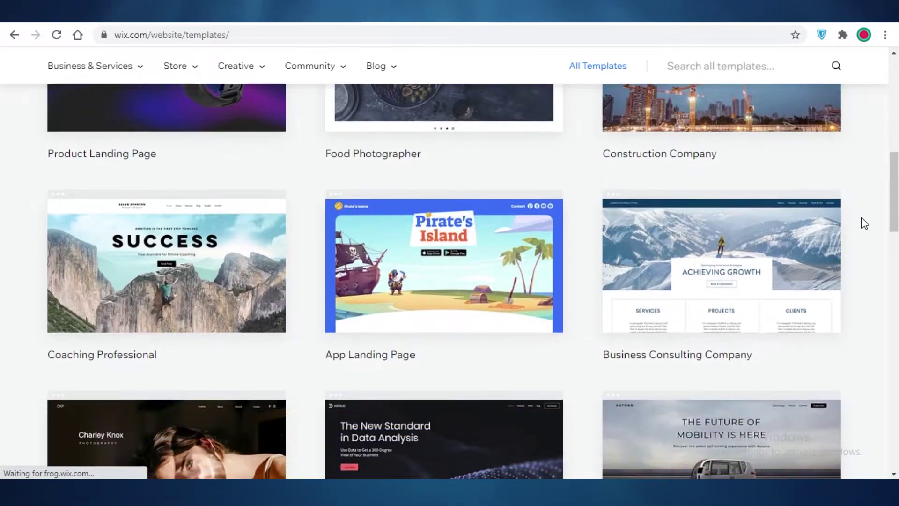
{"action": "mouse_move", "coordinate": [270, 265]}
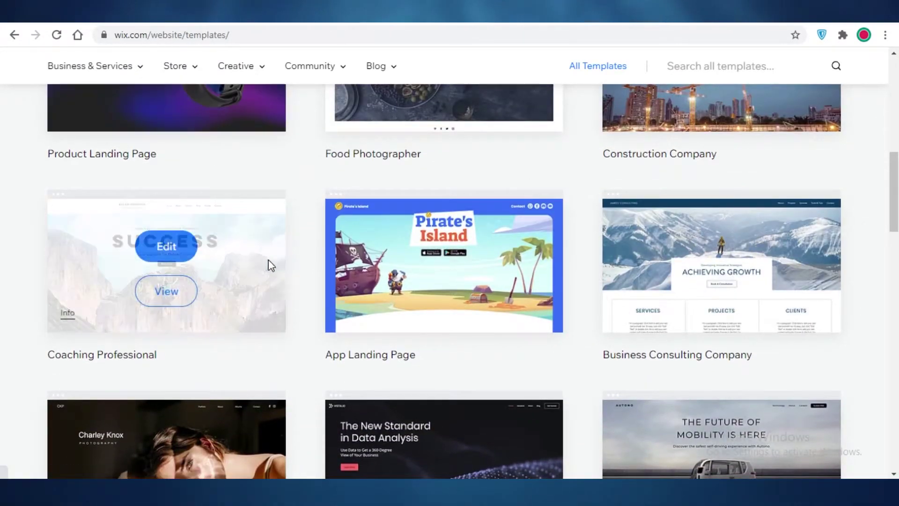
{"action": "scroll", "coordinate": [270, 265], "scroll_direction": "up", "scroll_amount": 10}
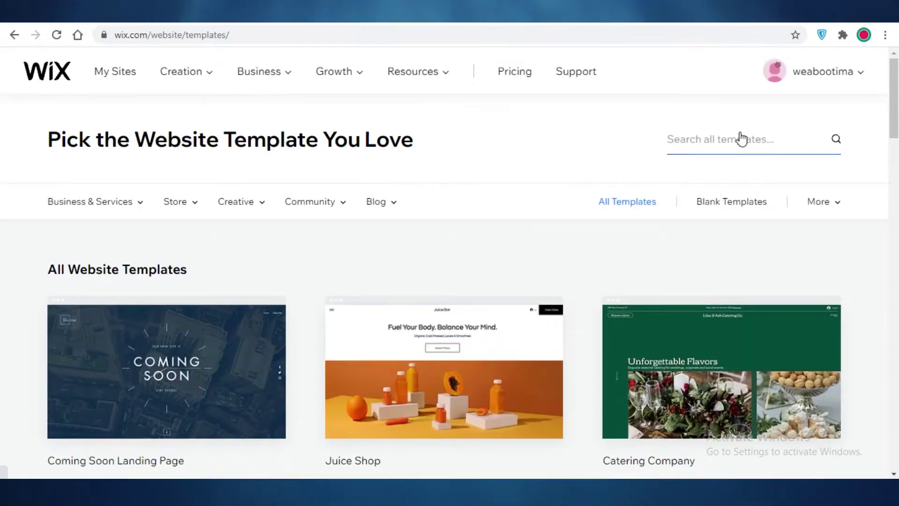
- Search templates for 'affiliate' and show the Affiliate Marketing Portfolio results
{"action": "left_click", "coordinate": [740, 139]}
{"action": "type", "text": "affi"}
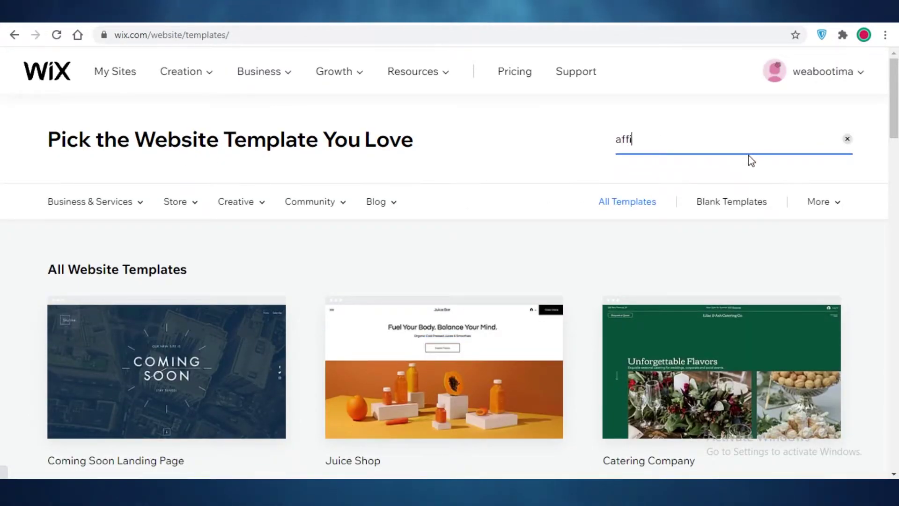
{"action": "type", "text": "lay"}
{"action": "key", "text": "BackSpace"}
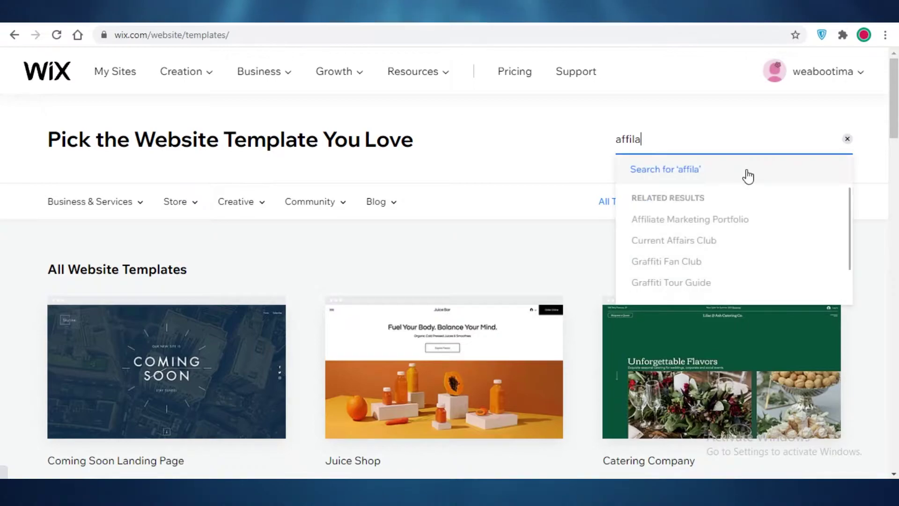
{"action": "type", "text": "te"}
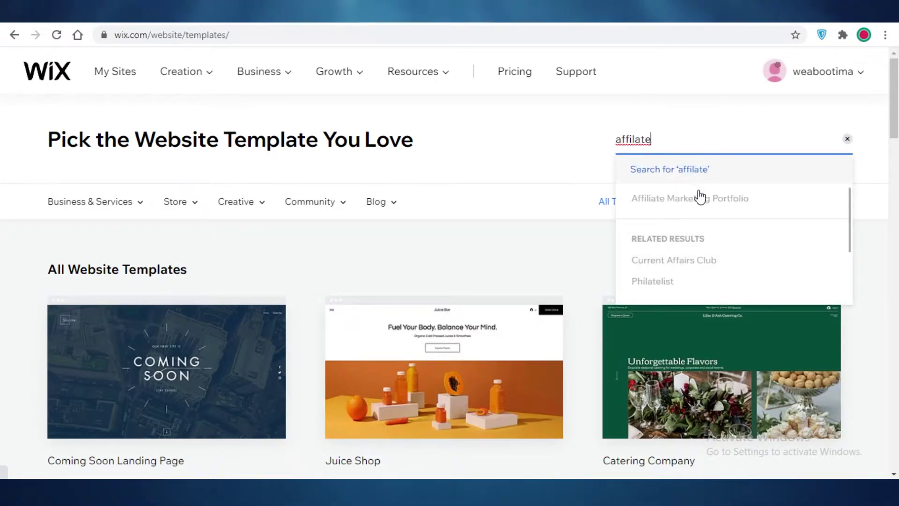
{"action": "left_click", "coordinate": [719, 202]}
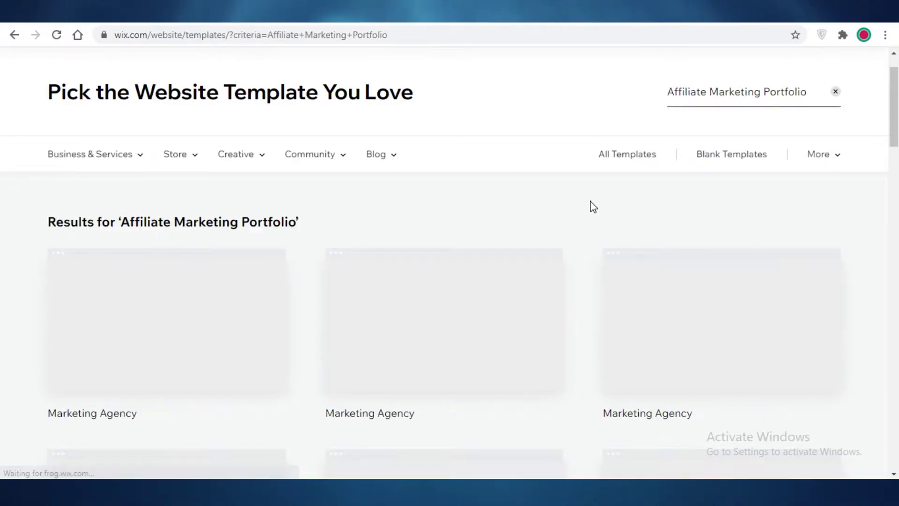
{"action": "scroll", "coordinate": [568, 183], "scroll_direction": "down", "scroll_amount": 2}
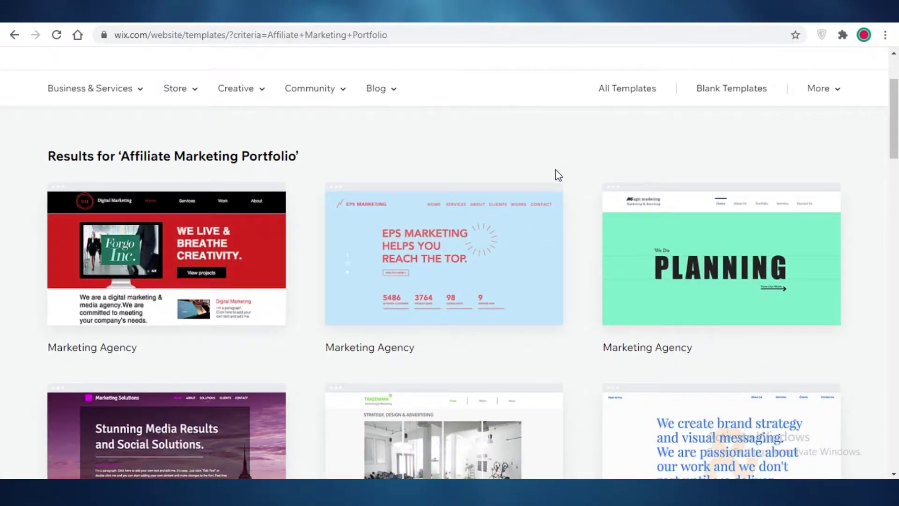
{"action": "mouse_move", "coordinate": [540, 205]}
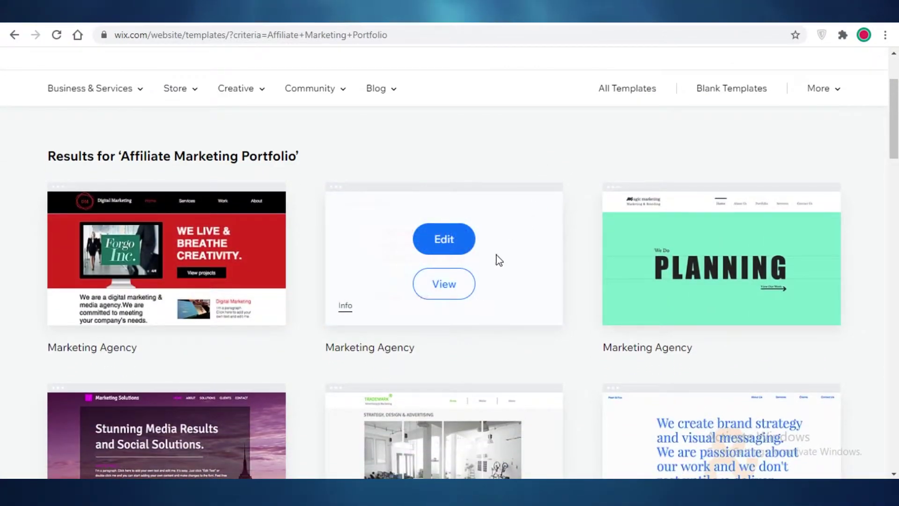
{"action": "scroll", "coordinate": [499, 260], "scroll_direction": "down", "scroll_amount": 15}
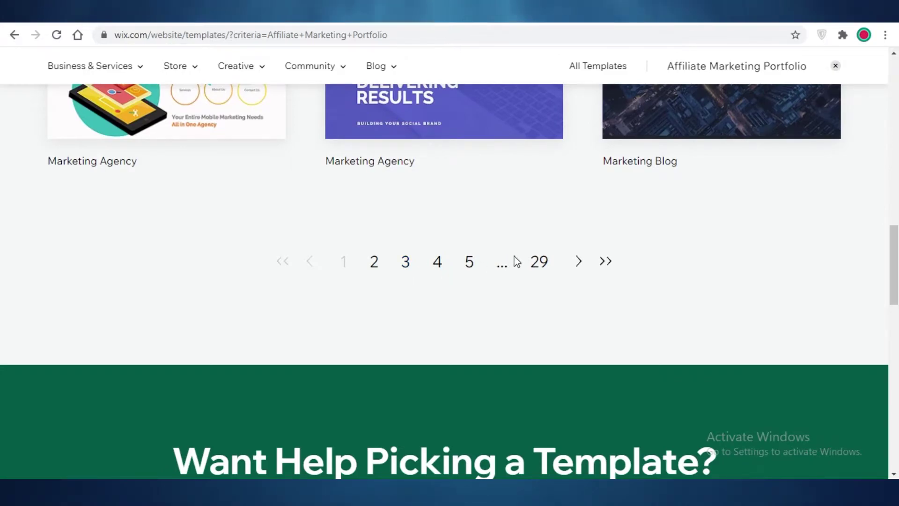
{"action": "scroll", "coordinate": [328, 290], "scroll_direction": "up", "scroll_amount": 1}
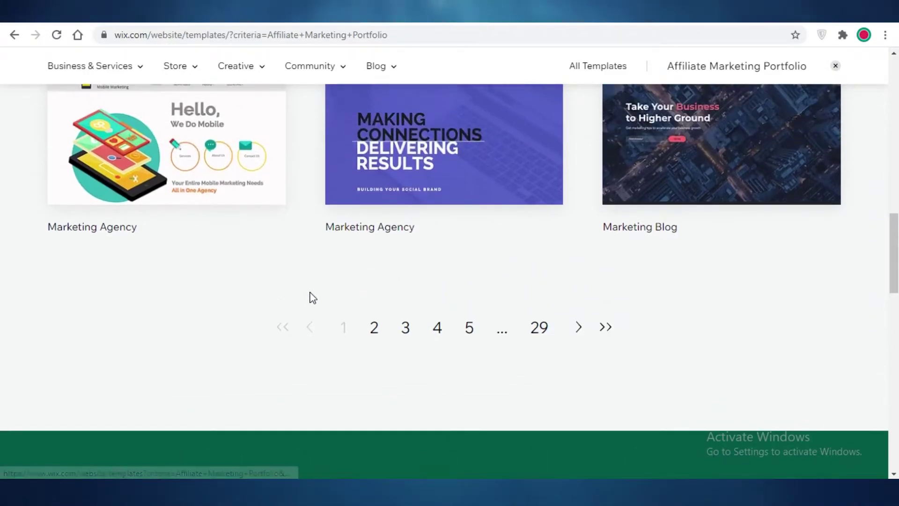
- Browse the templates on page 2 of the results
{"action": "left_click", "coordinate": [374, 328]}
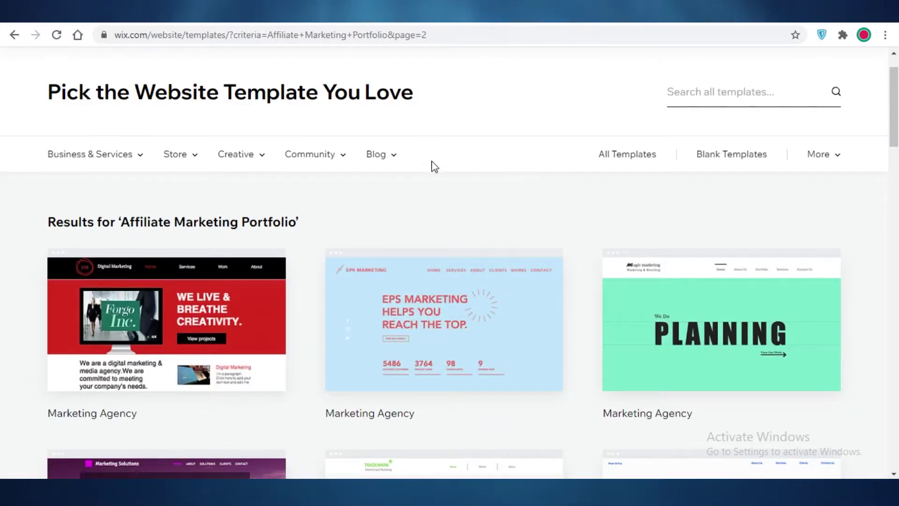
{"action": "scroll", "coordinate": [436, 187], "scroll_direction": "down", "scroll_amount": 8}
{"action": "scroll", "coordinate": [438, 200], "scroll_direction": "down", "scroll_amount": 2}
{"action": "scroll", "coordinate": [654, 195], "scroll_direction": "up", "scroll_amount": 4}
{"action": "scroll", "coordinate": [668, 166], "scroll_direction": "down", "scroll_amount": 3}
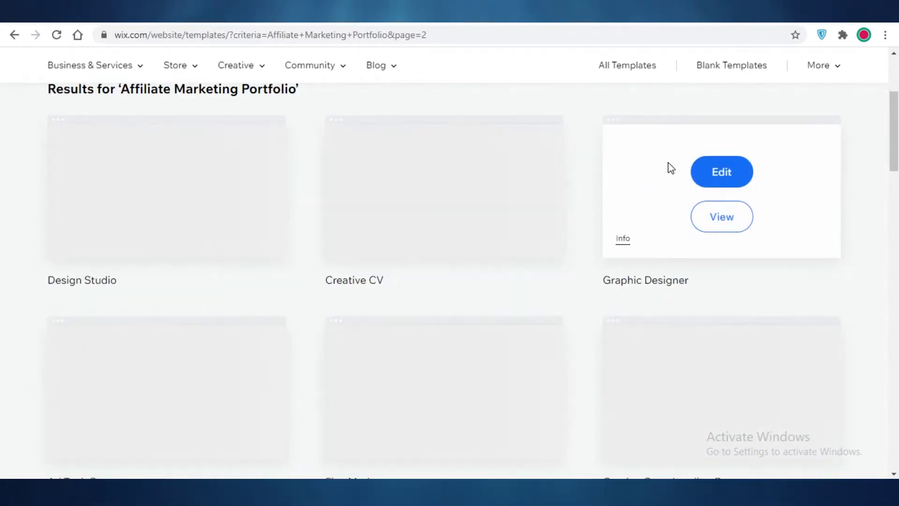
{"action": "scroll", "coordinate": [444, 281], "scroll_direction": "down", "scroll_amount": 8}
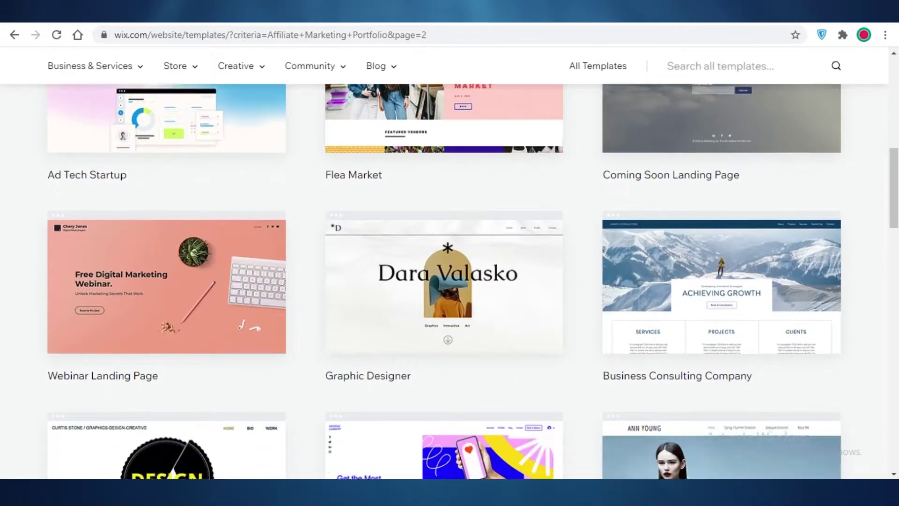
{"action": "scroll", "coordinate": [445, 281], "scroll_direction": "down", "scroll_amount": 3}
{"action": "scroll", "coordinate": [863, 184], "scroll_direction": "down", "scroll_amount": 4}
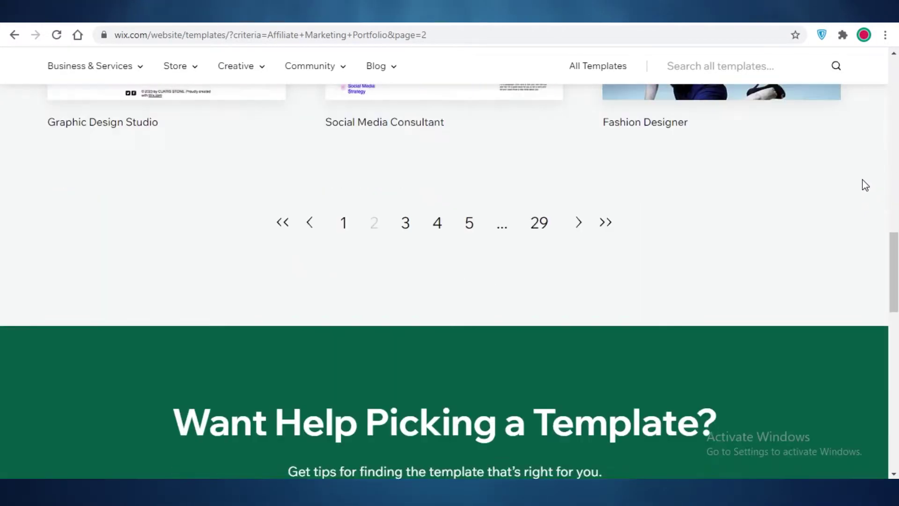
{"action": "scroll", "coordinate": [749, 140], "scroll_direction": "up", "scroll_amount": 11}
{"action": "scroll", "coordinate": [422, 337], "scroll_direction": "down", "scroll_amount": 9}
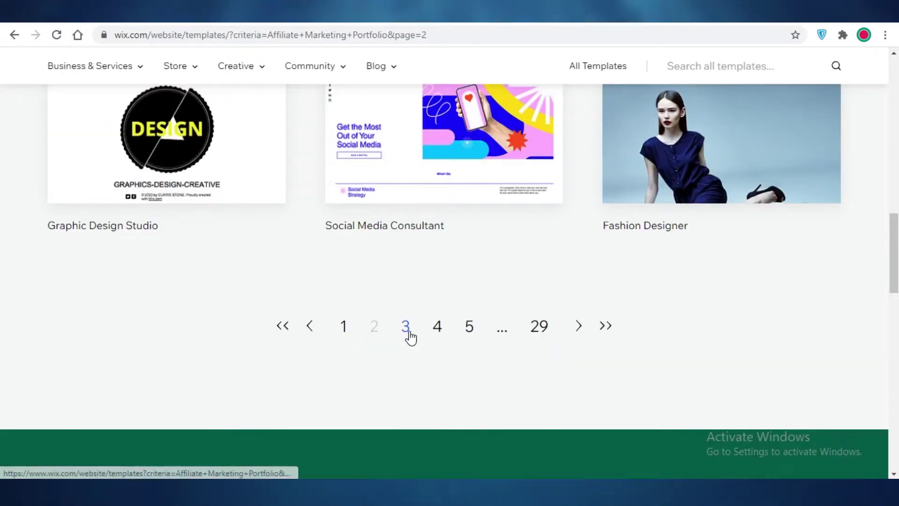
- Browse the templates on page 3 of the results
{"action": "left_click", "coordinate": [408, 333]}
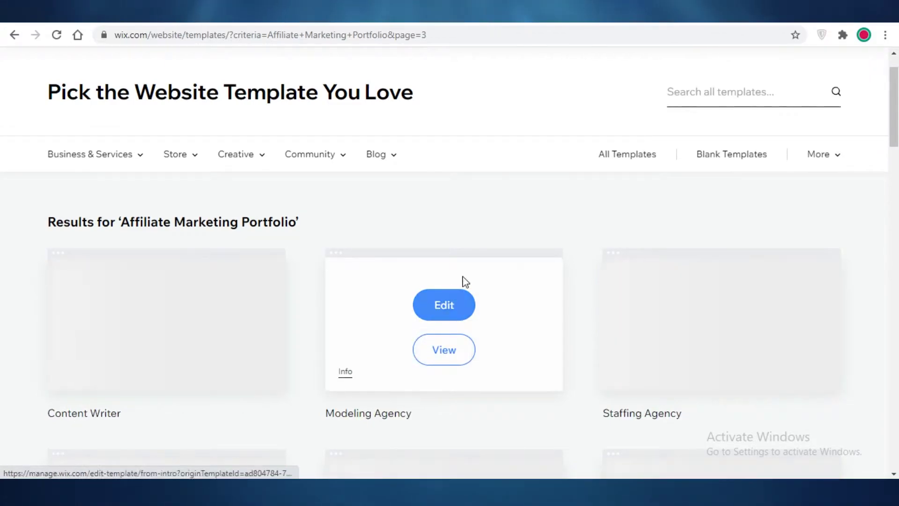
{"action": "scroll", "coordinate": [546, 196], "scroll_direction": "down", "scroll_amount": 1}
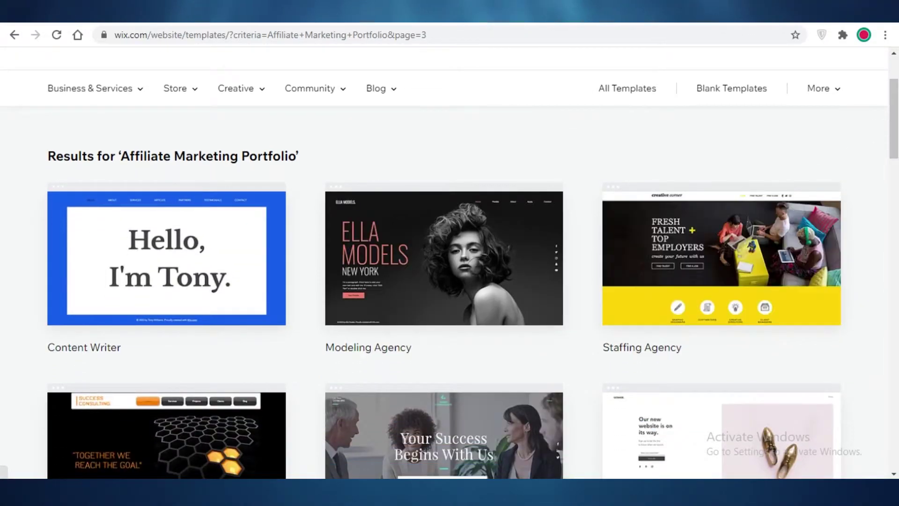
{"action": "left_click_drag", "start_coordinate": [894, 133], "coordinate": [895, 229]}
{"action": "scroll", "coordinate": [169, 263], "scroll_direction": "up", "scroll_amount": 3}
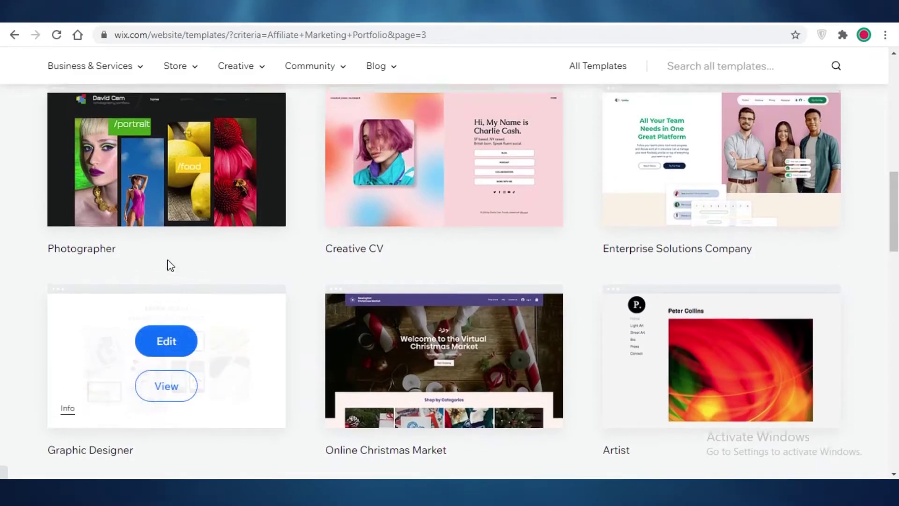
{"action": "scroll", "coordinate": [28, 275], "scroll_direction": "down", "scroll_amount": 5}
{"action": "scroll", "coordinate": [213, 423], "scroll_direction": "up", "scroll_amount": 5}
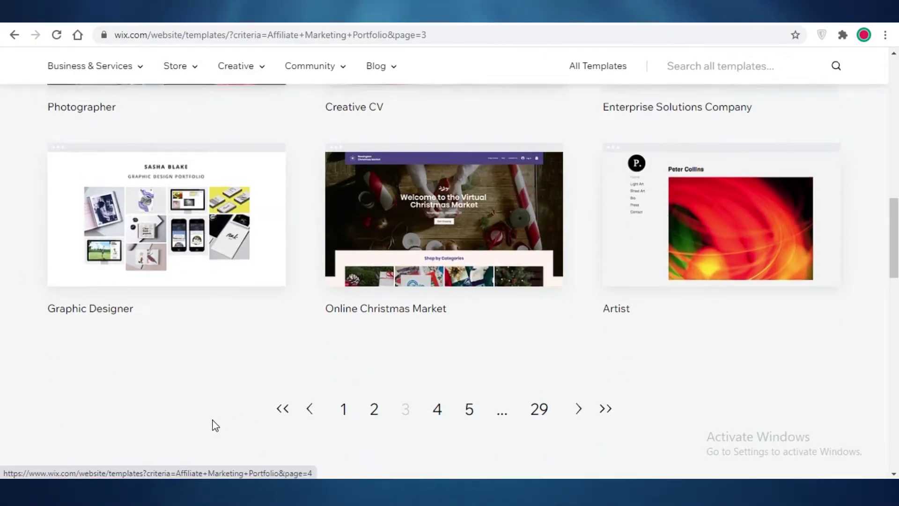
{"action": "scroll", "coordinate": [199, 350], "scroll_direction": "down", "scroll_amount": 3}
{"action": "scroll", "coordinate": [321, 391], "scroll_direction": "down", "scroll_amount": 3}
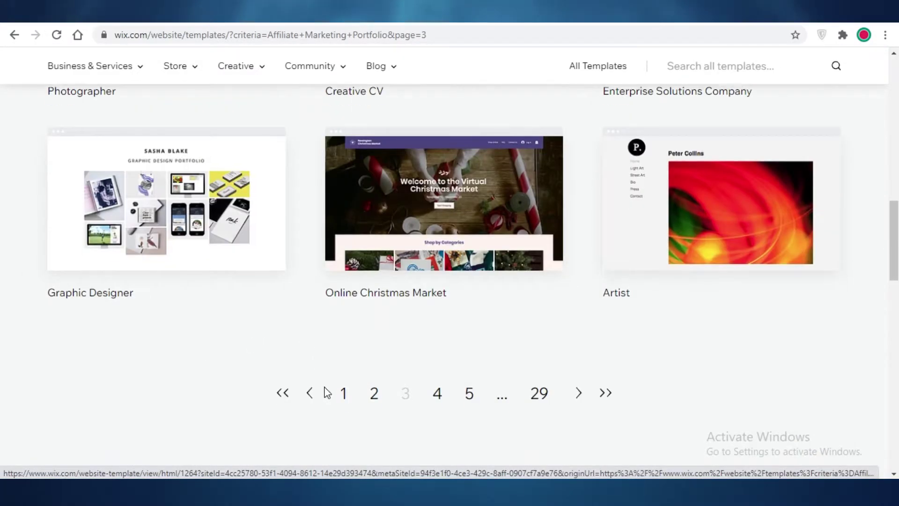
{"action": "scroll", "coordinate": [247, 162], "scroll_direction": "up", "scroll_amount": 4}
{"action": "scroll", "coordinate": [287, 340], "scroll_direction": "down", "scroll_amount": 6}
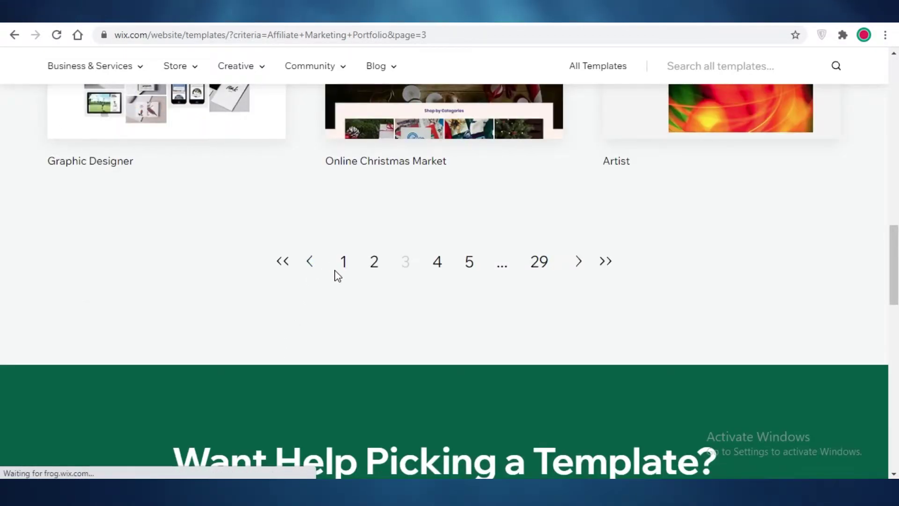
- Return to page 1 of the Affiliate Marketing Portfolio results and scroll through it
{"action": "left_click", "coordinate": [349, 267]}
{"action": "scroll", "coordinate": [436, 237], "scroll_direction": "down", "scroll_amount": 10}
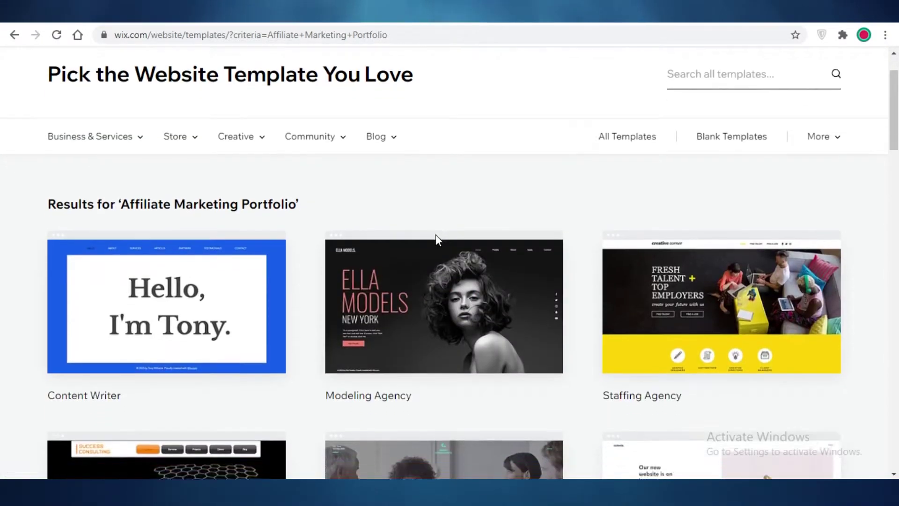
{"action": "scroll", "coordinate": [422, 300], "scroll_direction": "up", "scroll_amount": 3}
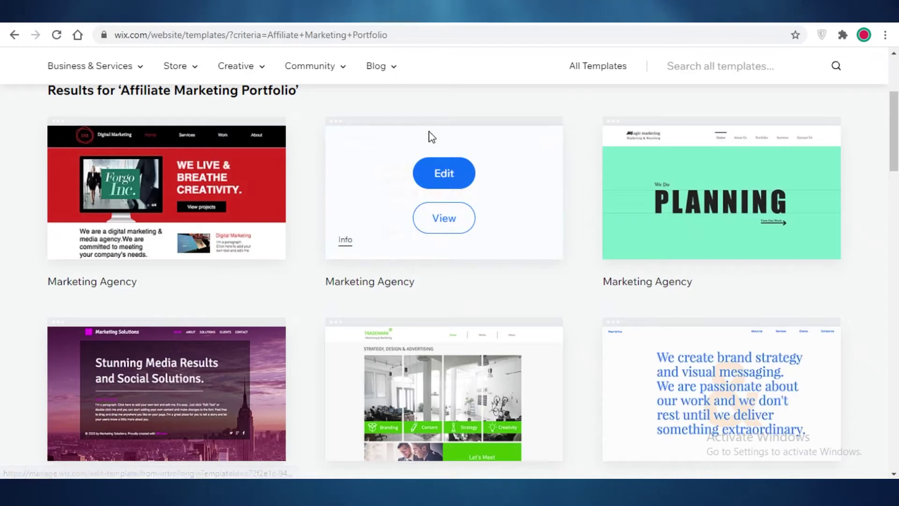
{"action": "scroll", "coordinate": [830, 168], "scroll_direction": "down", "scroll_amount": 4}
{"action": "scroll", "coordinate": [830, 169], "scroll_direction": "down", "scroll_amount": 8}
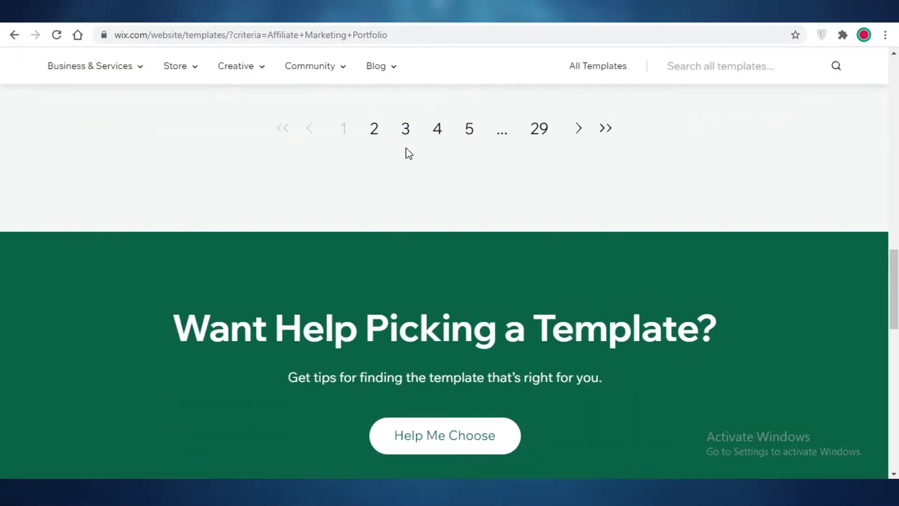
- On results page 5, preview the Illustrator template, then open it in the Wix Editor
{"action": "left_click", "coordinate": [469, 128]}
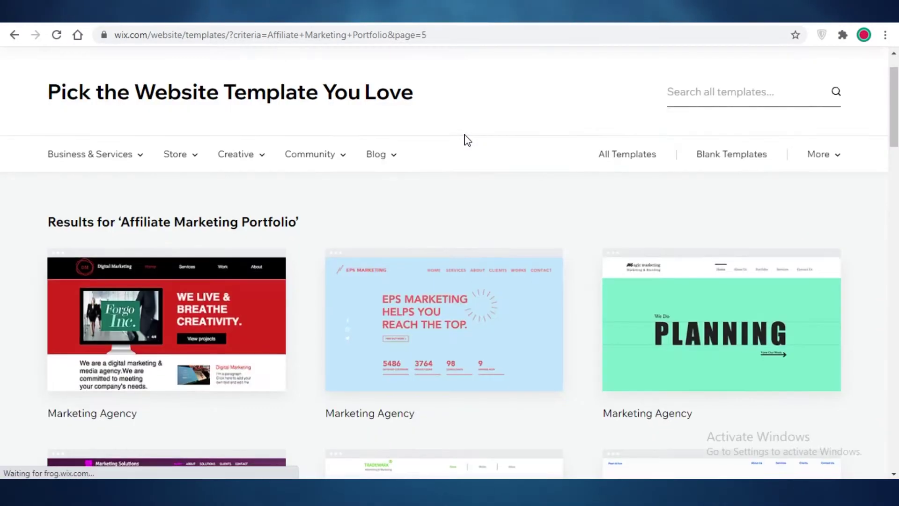
{"action": "scroll", "coordinate": [220, 202], "scroll_direction": "down", "scroll_amount": 5}
{"action": "left_click", "coordinate": [166, 227]}
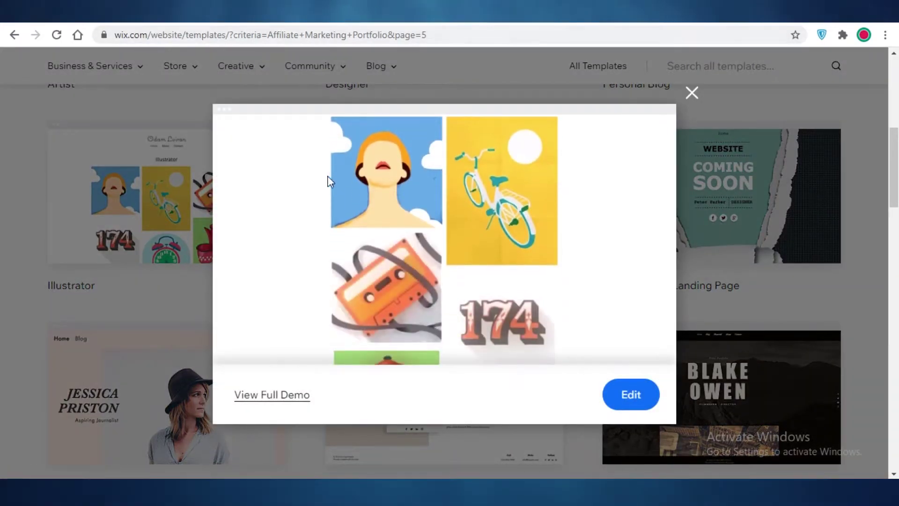
{"action": "left_click", "coordinate": [691, 96]}
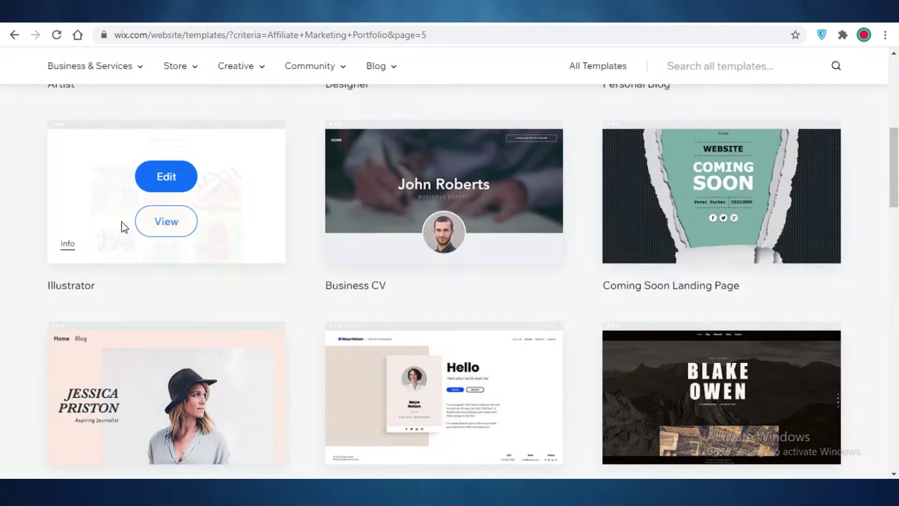
{"action": "mouse_move", "coordinate": [164, 214]}
{"action": "left_click", "coordinate": [148, 186]}
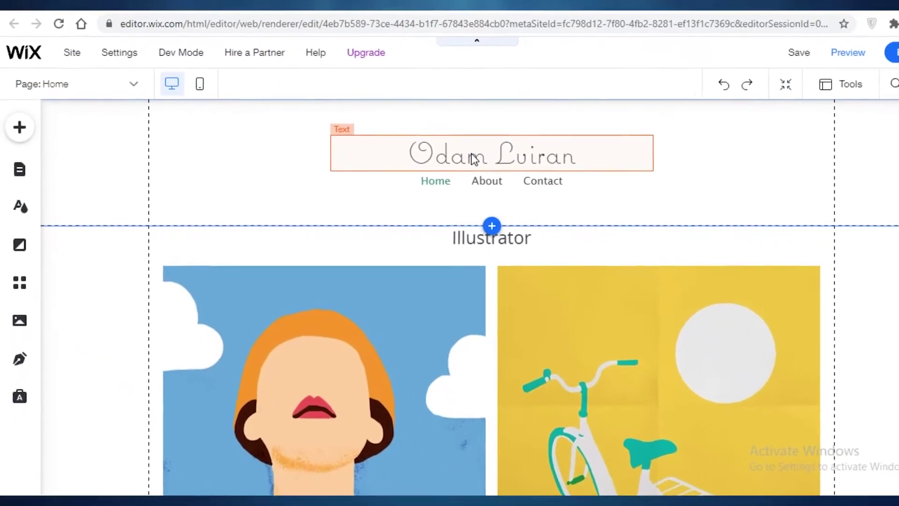
- Replace the site title text with 'ANA'S AFFILIATES'
{"action": "left_click", "coordinate": [439, 159]}
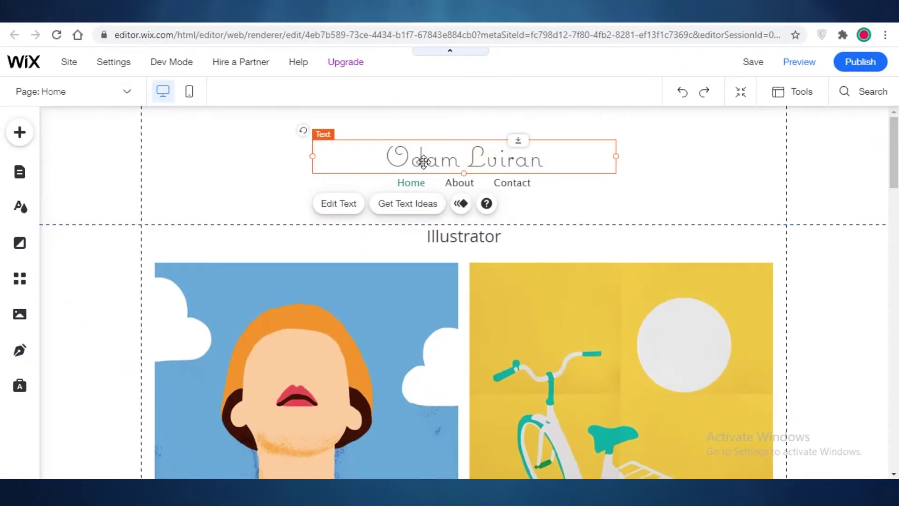
{"action": "left_click", "coordinate": [346, 204]}
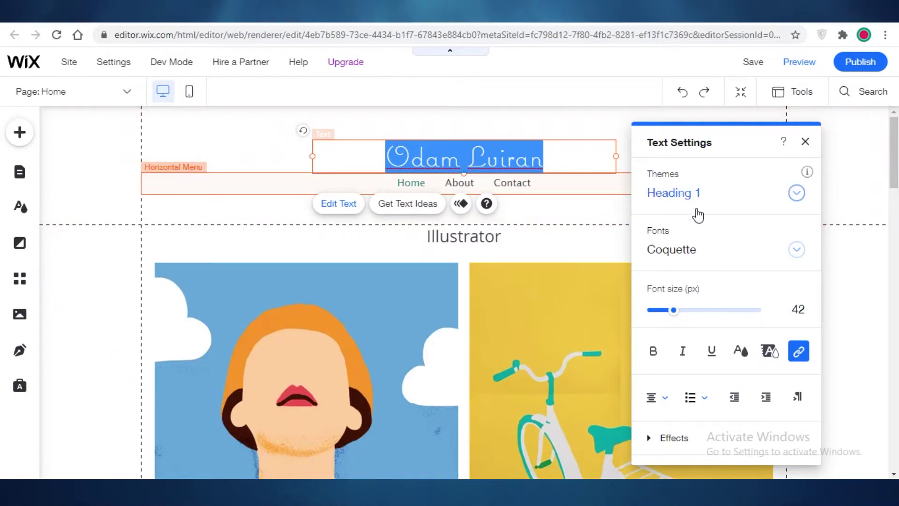
{"action": "key", "text": "BackSpace"}
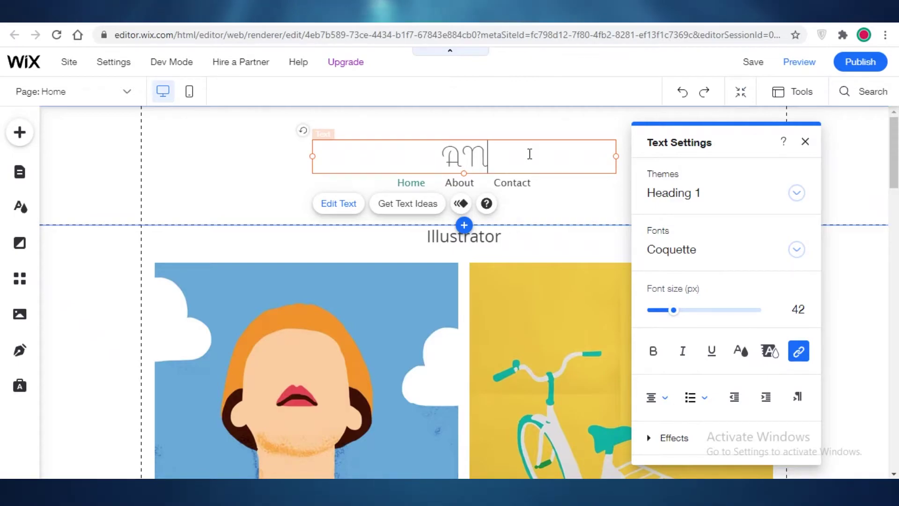
{"action": "type", "text": "ANAS RECOMMENDE"}
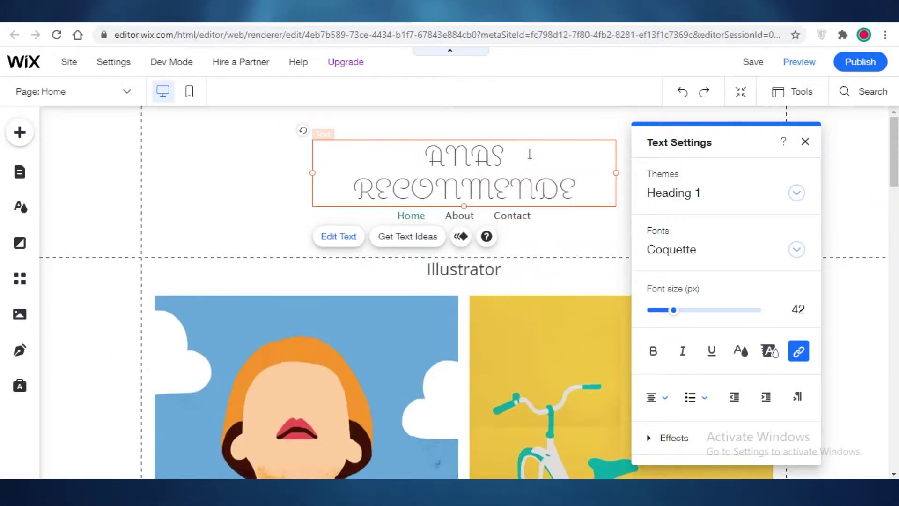
{"action": "key", "text": "BackSpace"}
{"action": "key", "text": "BackSpace"}
{"action": "key", "text": "BackSpace"}
{"action": "key", "text": "BackSpace"}
{"action": "key", "text": "BackSpace"}
{"action": "key", "text": "BackSpace"}
{"action": "key", "text": "BackSpace"}
{"action": "key", "text": "BackSpace"}
{"action": "key", "text": "BackSpace"}
{"action": "key", "text": "BackSpace"}
{"action": "key", "text": "BackSpace"}
{"action": "key", "text": "BackSpace"}
{"action": "key", "text": "BackSpace"}
{"action": "key", "text": "BackSpace"}
{"action": "key", "text": "BackSpace"}
{"action": "type", "text": "ANA"}
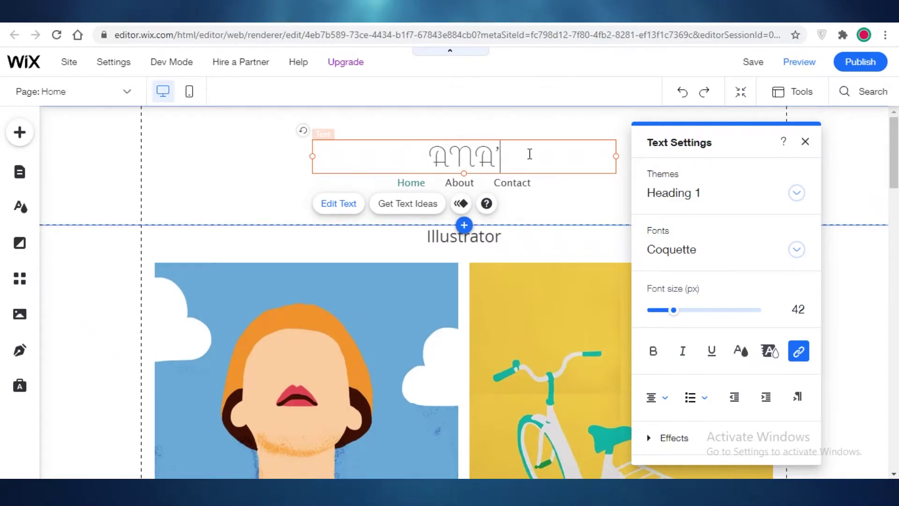
{"action": "type", "text": "'S WE"}
{"action": "key", "text": "BackSpace"}
{"action": "key", "text": "BackSpace"}
{"action": "type", "text": "AFFILIATES"}
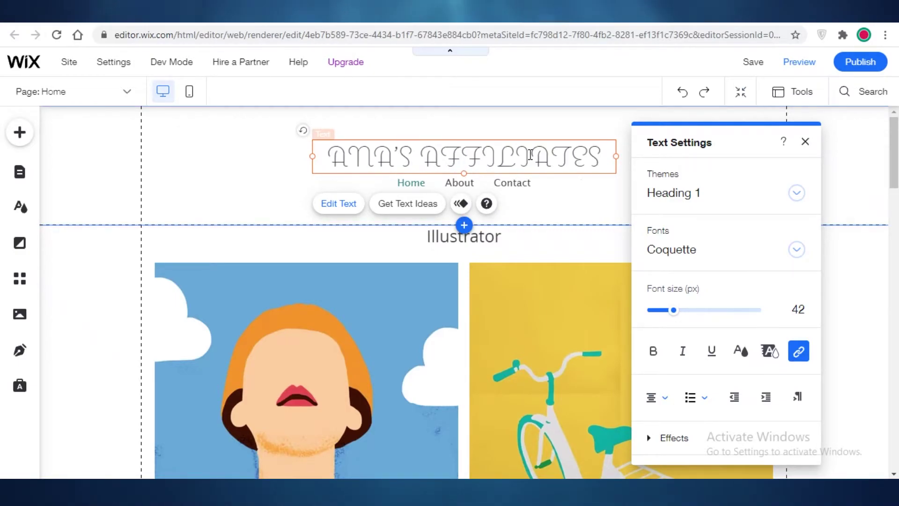
- Set the title's font to Courier New
{"action": "left_click", "coordinate": [696, 258]}
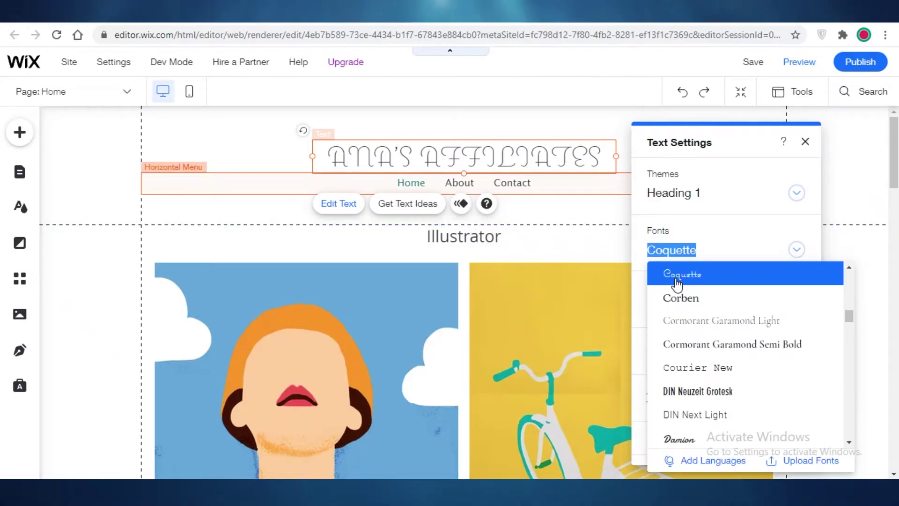
{"action": "key", "text": "Escape"}
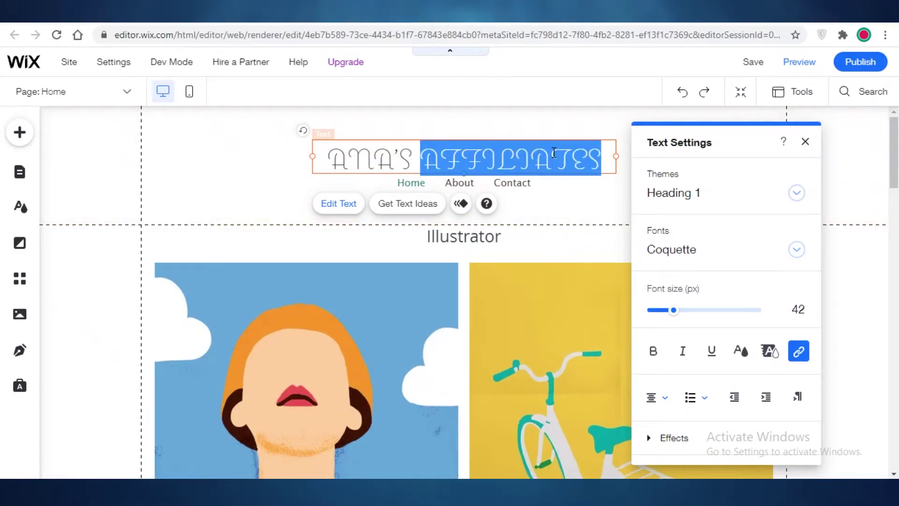
{"action": "left_click", "coordinate": [665, 250]}
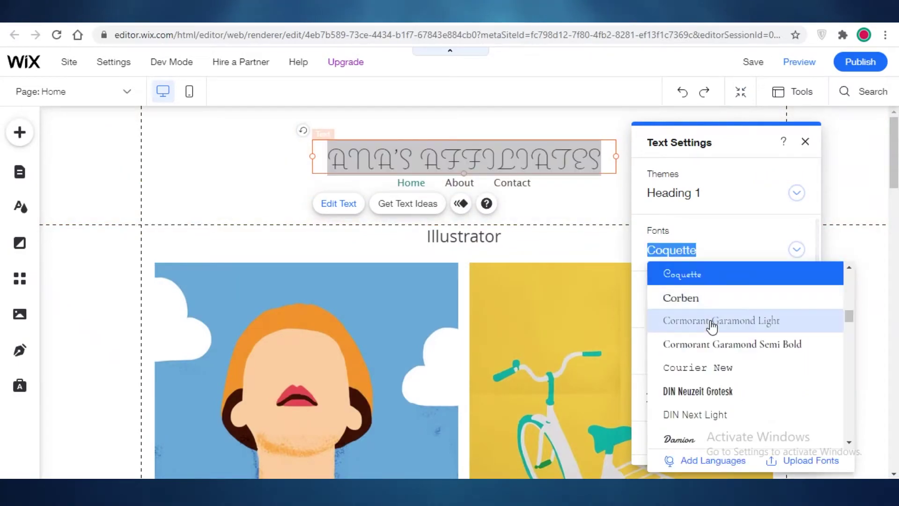
{"action": "left_click", "coordinate": [692, 368]}
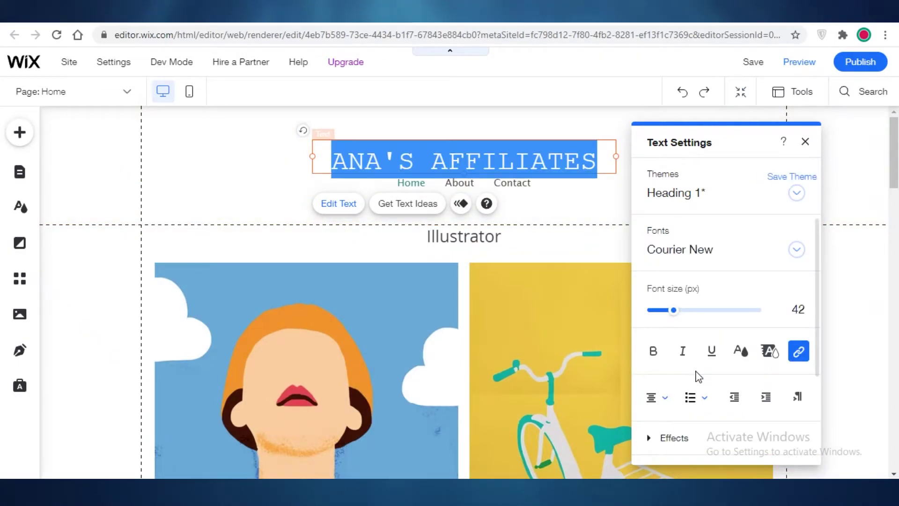
- Close the title's text settings and review the header above the Illustrator gallery
{"action": "left_click", "coordinate": [880, 251]}
{"action": "scroll", "coordinate": [453, 262], "scroll_direction": "down", "scroll_amount": 2}
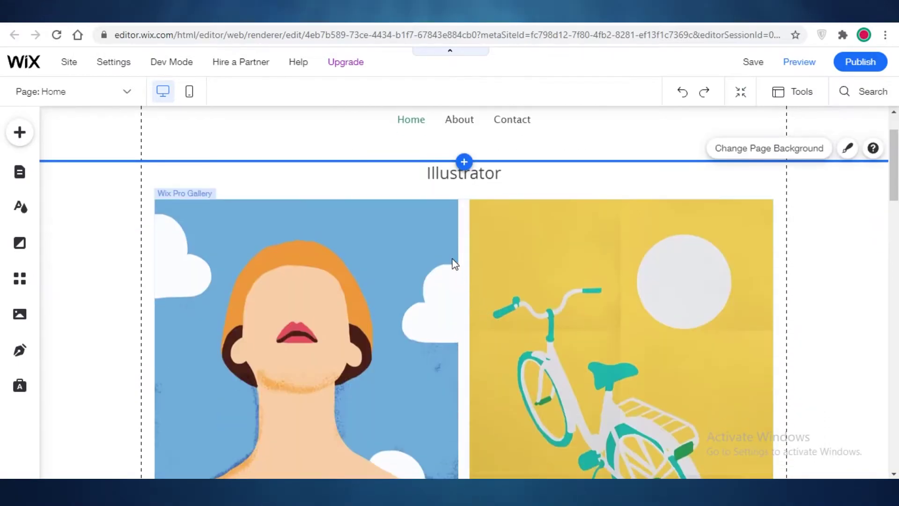
{"action": "scroll", "coordinate": [471, 251], "scroll_direction": "down", "scroll_amount": 1}
{"action": "scroll", "coordinate": [175, 160], "scroll_direction": "up", "scroll_amount": 1}
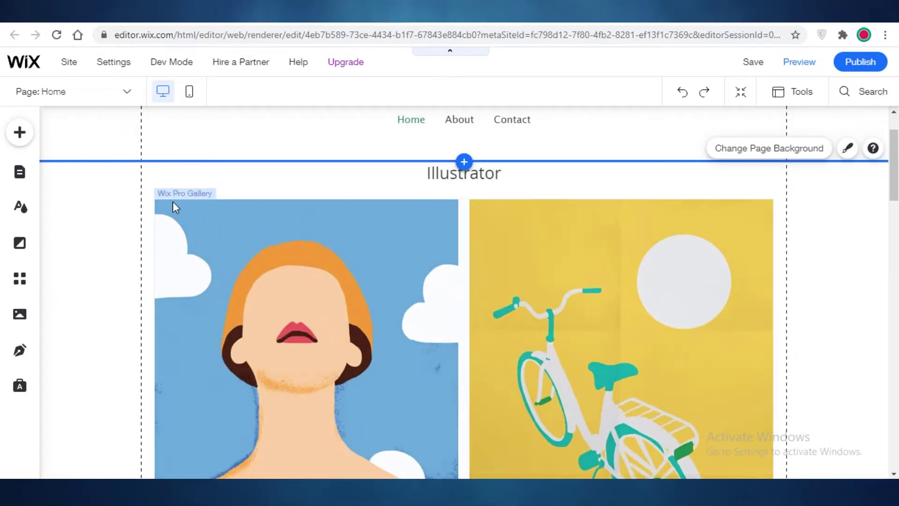
{"action": "left_click", "coordinate": [217, 235]}
{"action": "scroll", "coordinate": [217, 235], "scroll_direction": "down", "scroll_amount": 3}
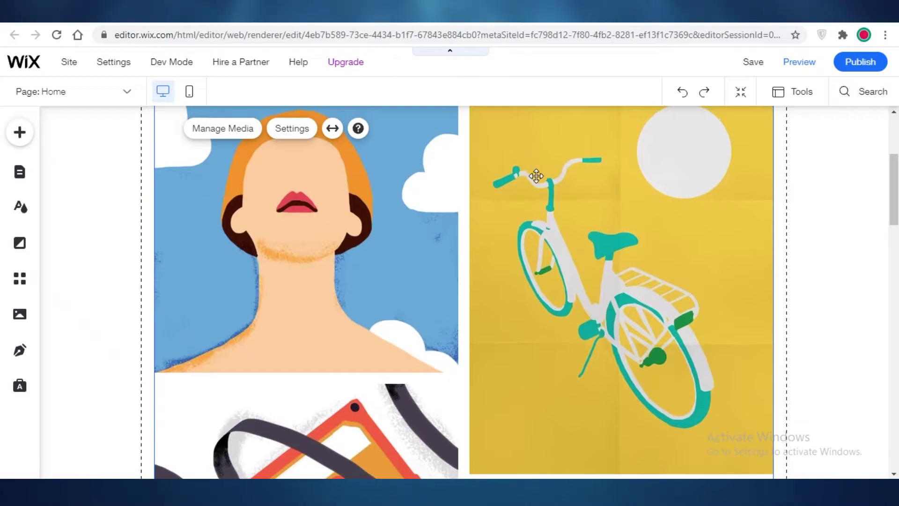
{"action": "scroll", "coordinate": [724, 223], "scroll_direction": "up", "scroll_amount": 3}
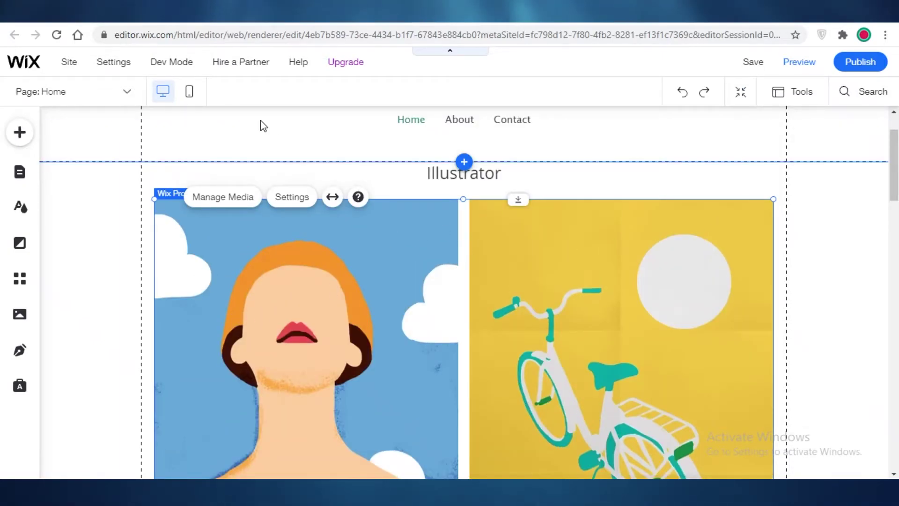
{"action": "scroll", "coordinate": [347, 224], "scroll_direction": "down", "scroll_amount": 1}
{"action": "scroll", "coordinate": [771, 348], "scroll_direction": "up", "scroll_amount": 3}
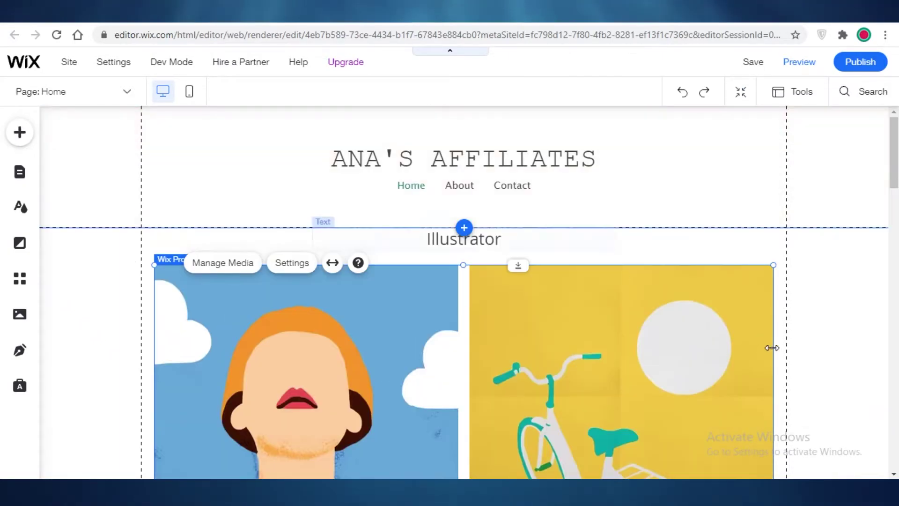
{"action": "scroll", "coordinate": [682, 225], "scroll_direction": "down", "scroll_amount": 5}
{"action": "scroll", "coordinate": [399, 223], "scroll_direction": "up", "scroll_amount": 5}
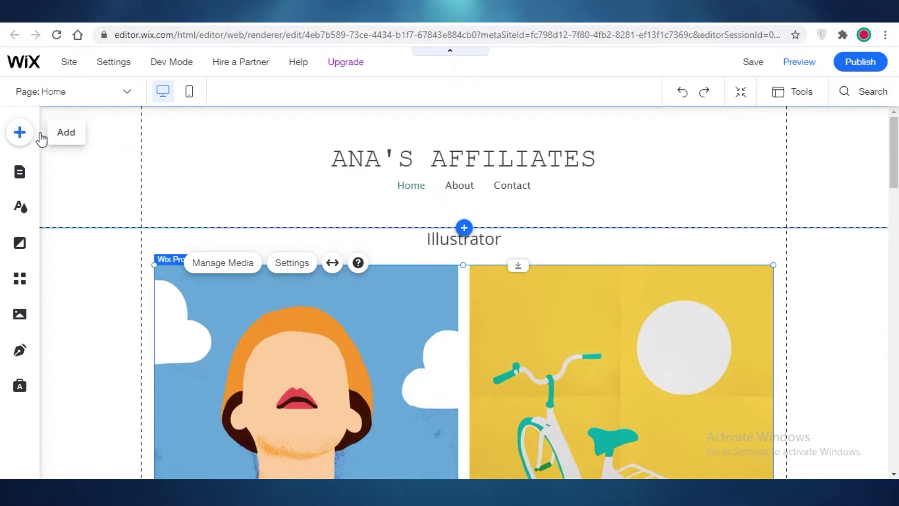
- From Menus & Pages' Site Pages panel, start adding a new page
{"action": "left_click", "coordinate": [78, 118]}
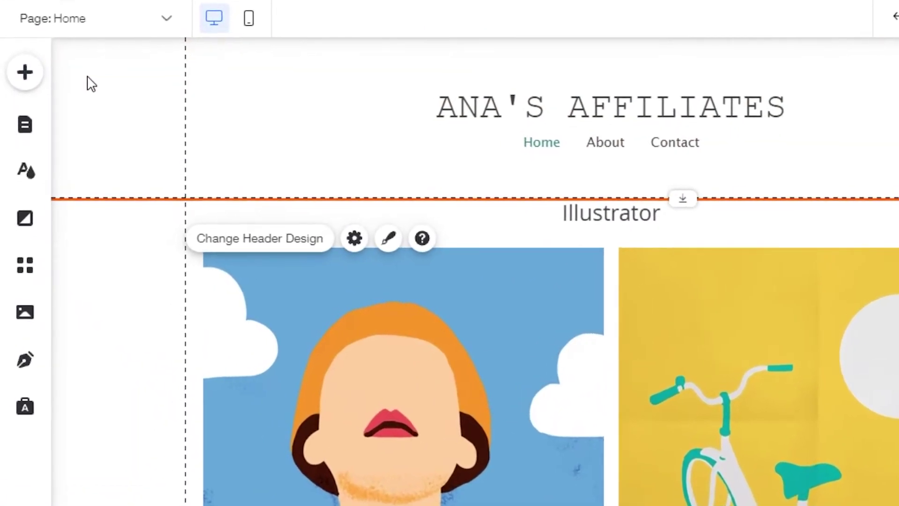
{"action": "left_click", "coordinate": [26, 133]}
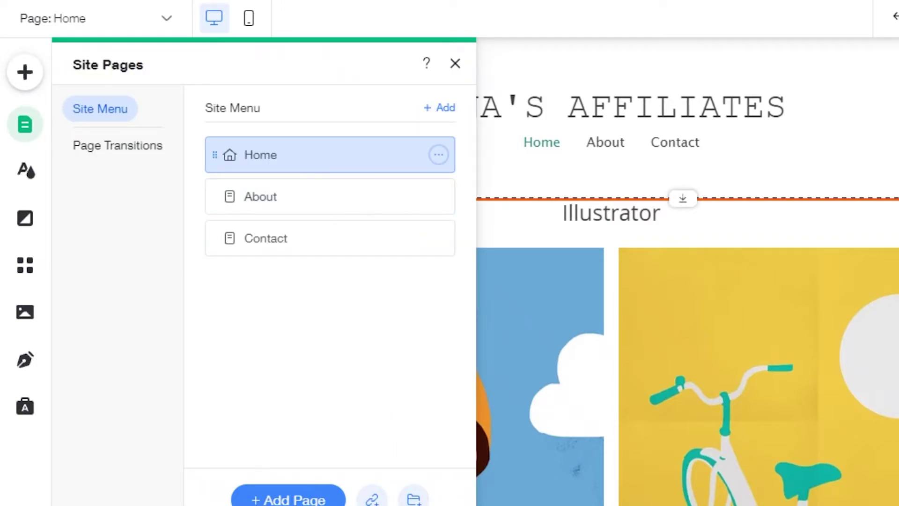
{"action": "left_click", "coordinate": [289, 498]}
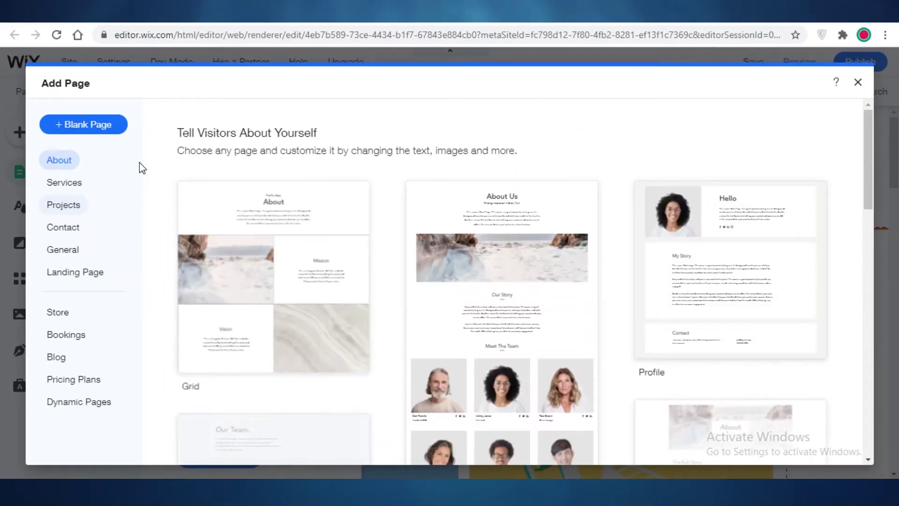
{"action": "scroll", "coordinate": [423, 287], "scroll_direction": "down", "scroll_amount": 5}
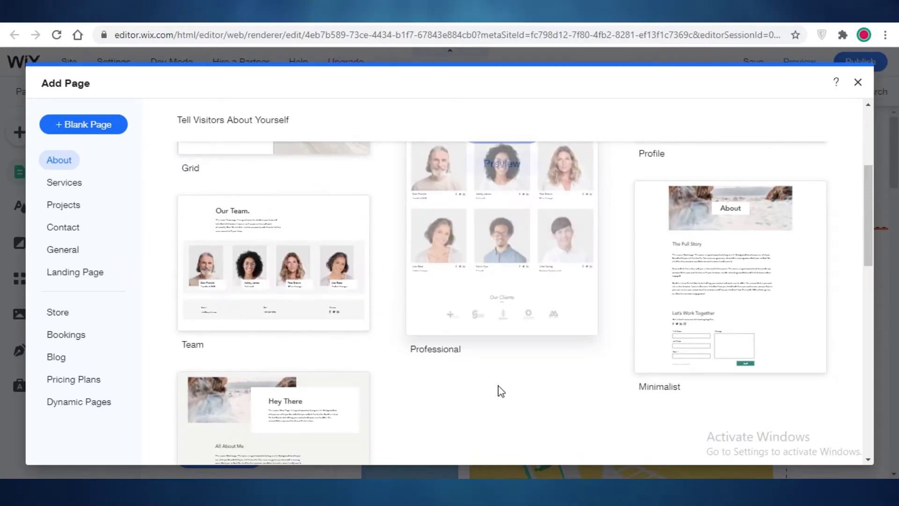
{"action": "scroll", "coordinate": [500, 386], "scroll_direction": "down", "scroll_amount": 1}
{"action": "scroll", "coordinate": [522, 211], "scroll_direction": "up", "scroll_amount": 1}
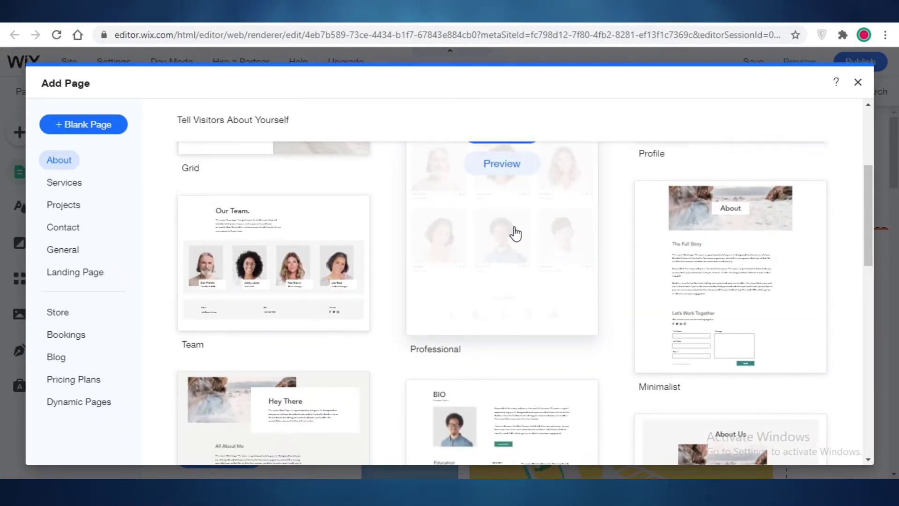
{"action": "scroll", "coordinate": [514, 232], "scroll_direction": "down", "scroll_amount": 4}
{"action": "scroll", "coordinate": [465, 273], "scroll_direction": "up", "scroll_amount": 4}
{"action": "scroll", "coordinate": [485, 279], "scroll_direction": "down", "scroll_amount": 2}
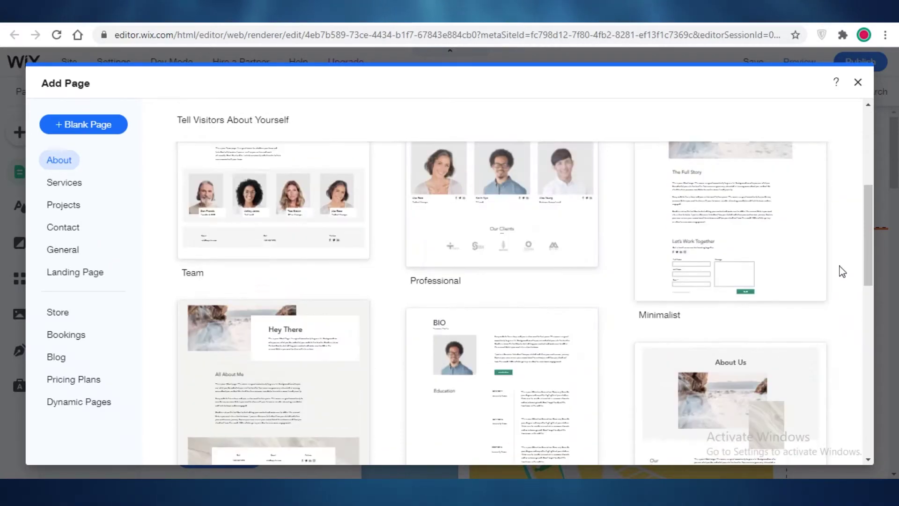
{"action": "scroll", "coordinate": [507, 195], "scroll_direction": "up", "scroll_amount": 3}
{"action": "scroll", "coordinate": [498, 275], "scroll_direction": "down", "scroll_amount": 1}
{"action": "scroll", "coordinate": [559, 248], "scroll_direction": "down", "scroll_amount": 10}
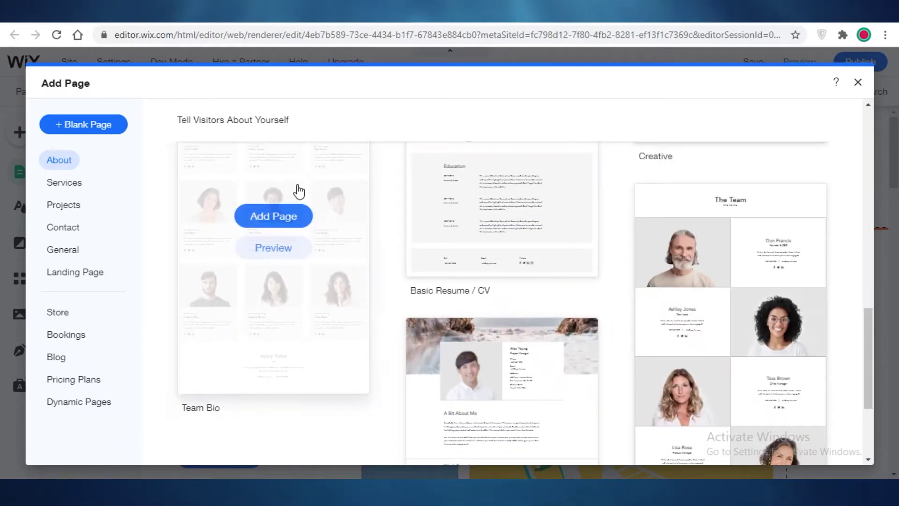
{"action": "scroll", "coordinate": [300, 189], "scroll_direction": "down", "scroll_amount": 3}
{"action": "scroll", "coordinate": [198, 359], "scroll_direction": "down", "scroll_amount": 1}
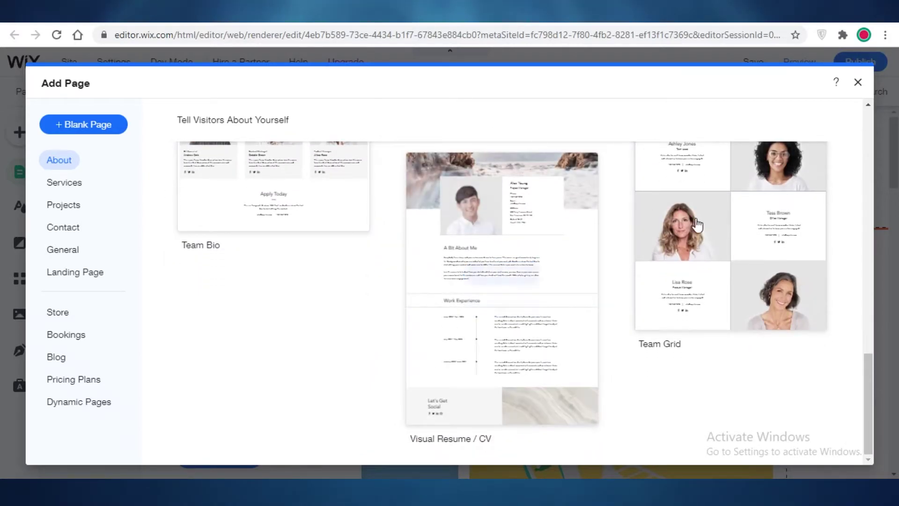
{"action": "mouse_move", "coordinate": [739, 284]}
{"action": "scroll", "coordinate": [739, 285], "scroll_direction": "up", "scroll_amount": 3}
- Add a Team Grid page and rename it from 'Ab' to 'Products' in Site Pages
{"action": "left_click", "coordinate": [736, 293]}
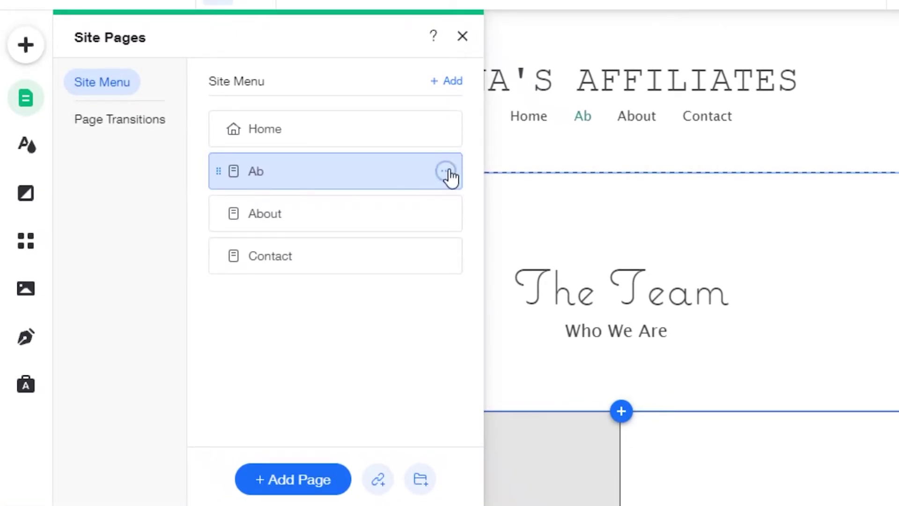
{"action": "left_click", "coordinate": [445, 171]}
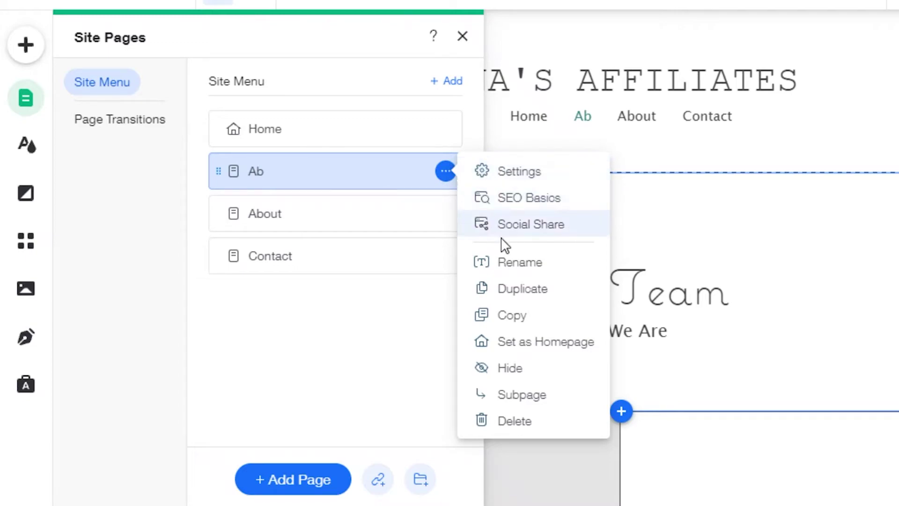
{"action": "left_click", "coordinate": [519, 262]}
{"action": "key", "text": "BackSpace"}
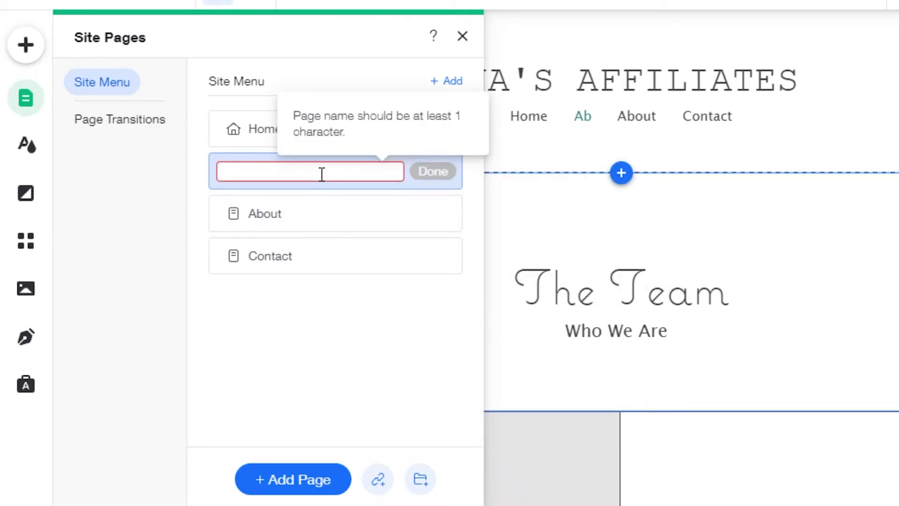
{"action": "type", "text": "SHOP"}
{"action": "key", "text": "BackSpace"}
{"action": "key", "text": "BackSpace"}
{"action": "key", "text": "BackSpace"}
{"action": "key", "text": "BackSpace"}
{"action": "type", "text": "Products"}
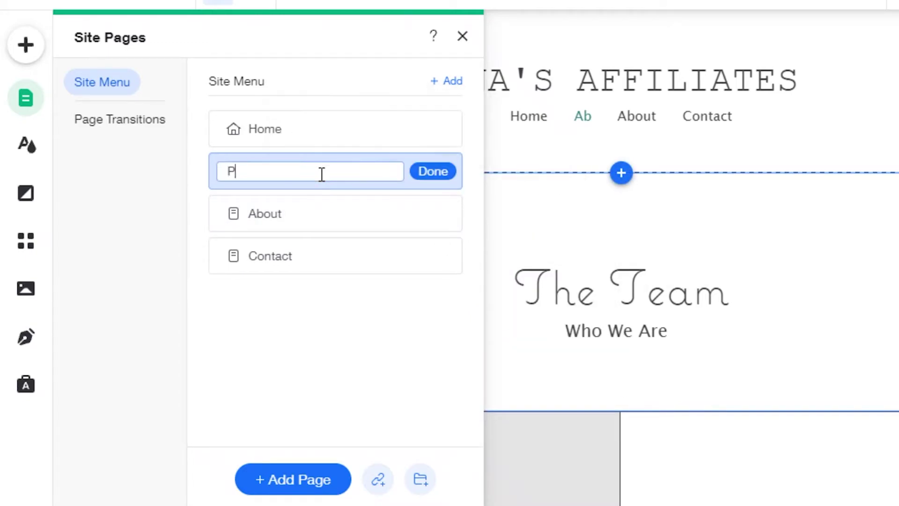
{"action": "key", "text": "Return"}
{"action": "key", "text": "Escape"}
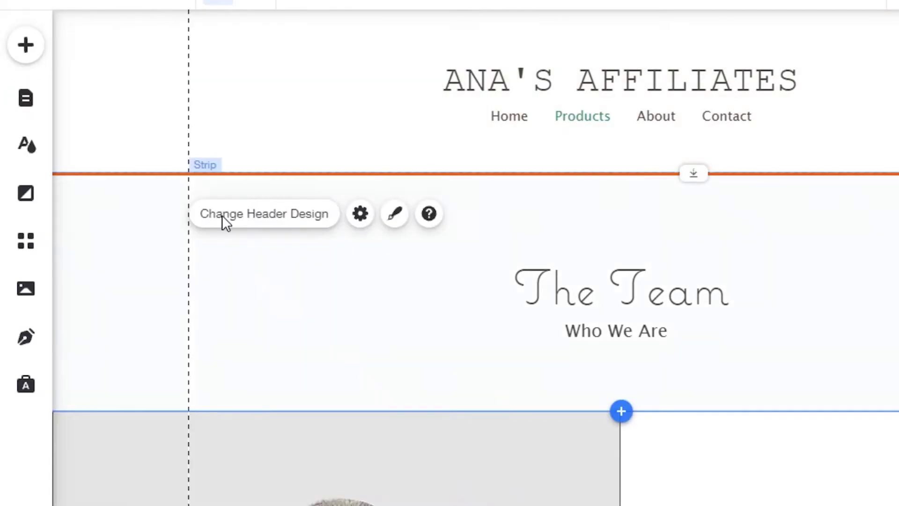
- Change The Team heading text to 'our reconmendations'
{"action": "left_click", "coordinate": [645, 132]}
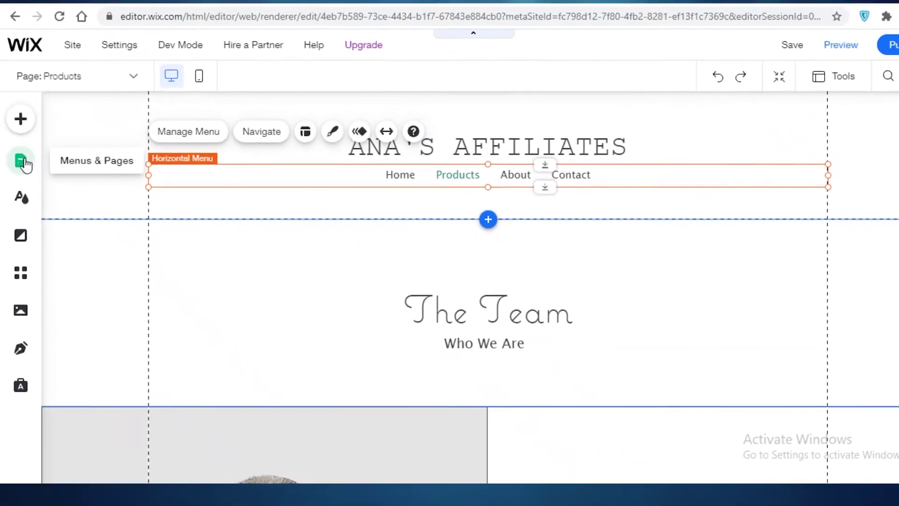
{"action": "scroll", "coordinate": [285, 300], "scroll_direction": "down", "scroll_amount": 2}
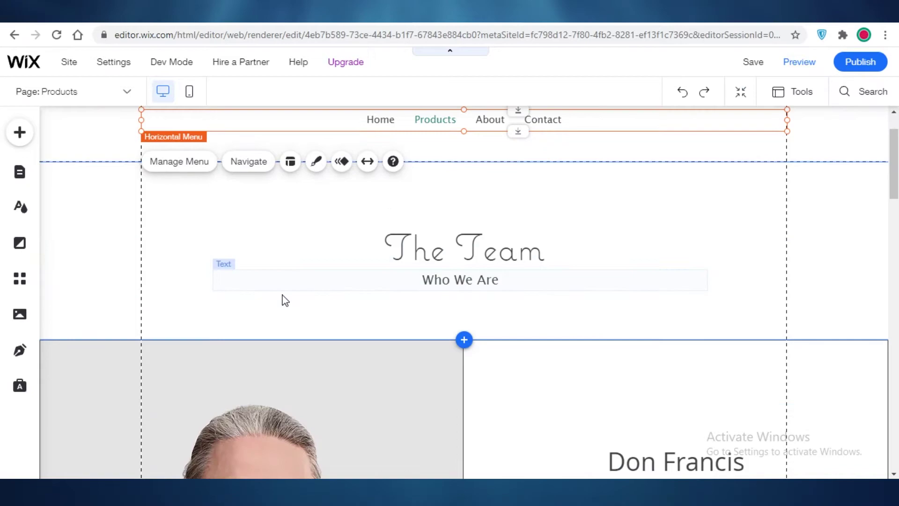
{"action": "left_click", "coordinate": [300, 283]}
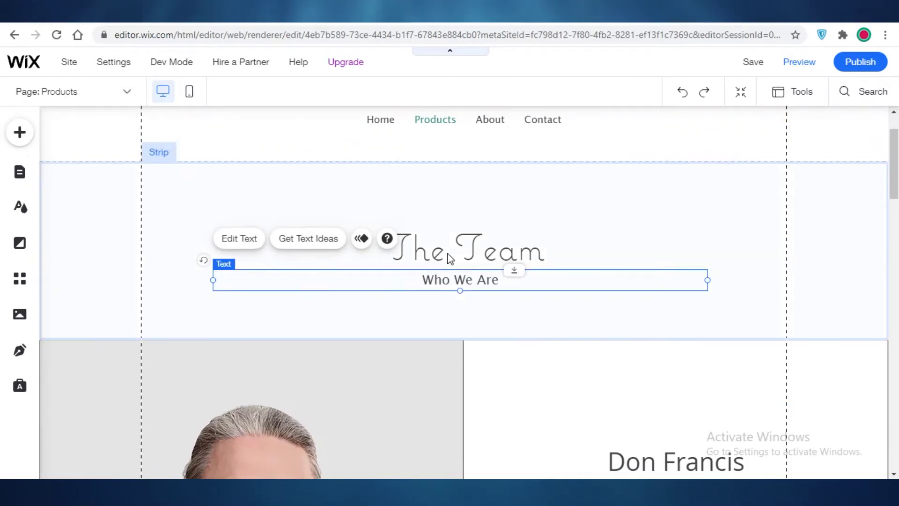
{"action": "left_click", "coordinate": [467, 242]}
{"action": "double_click", "coordinate": [467, 242]}
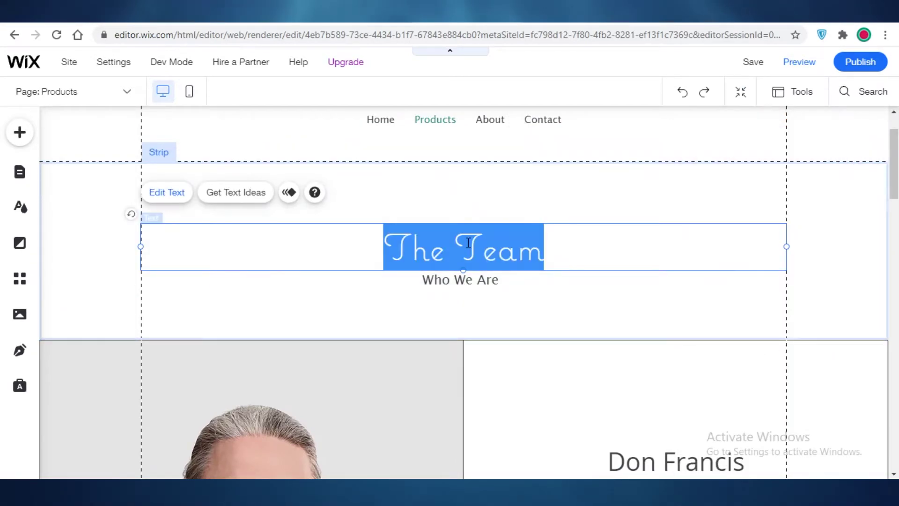
{"action": "type", "text": "our reconmendations"}
- Clear the Who We Are subtitle text beneath the heading
{"action": "left_click", "coordinate": [488, 280]}
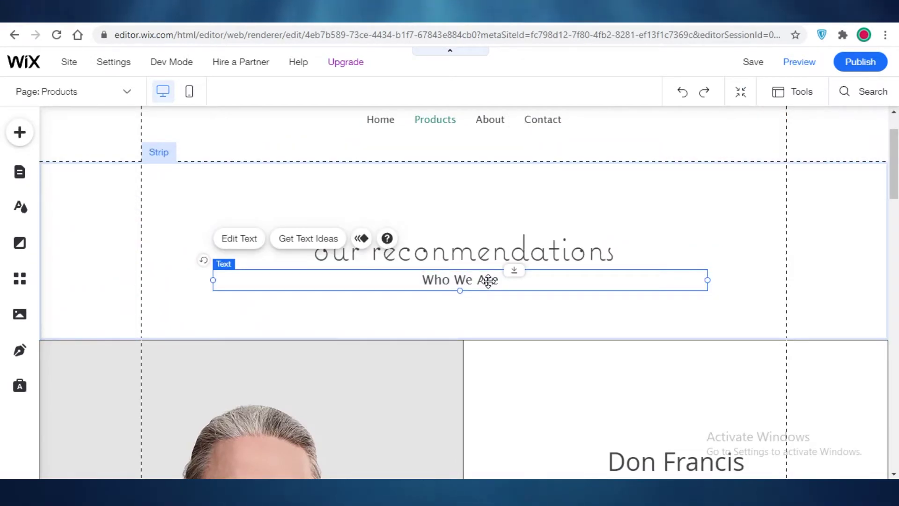
{"action": "double_click", "coordinate": [488, 280]}
{"action": "key", "text": "BackSpace"}
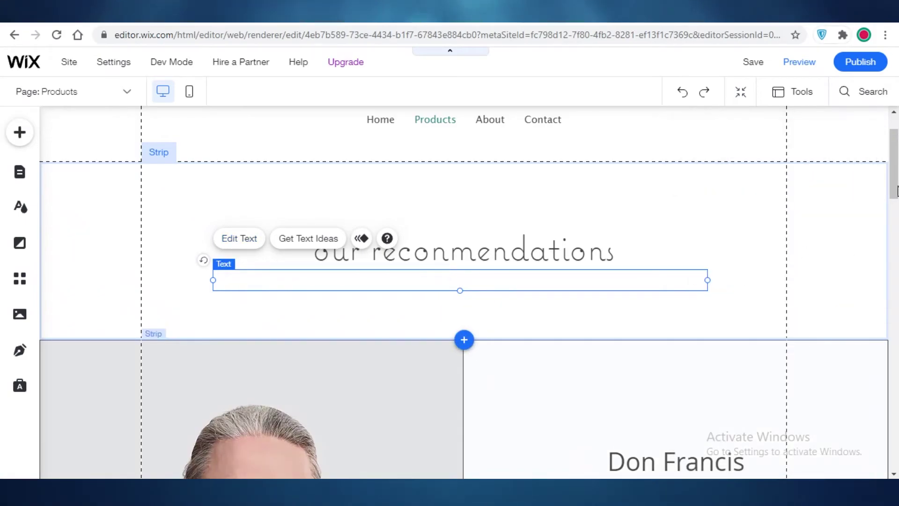
{"action": "left_click", "coordinate": [464, 339]}
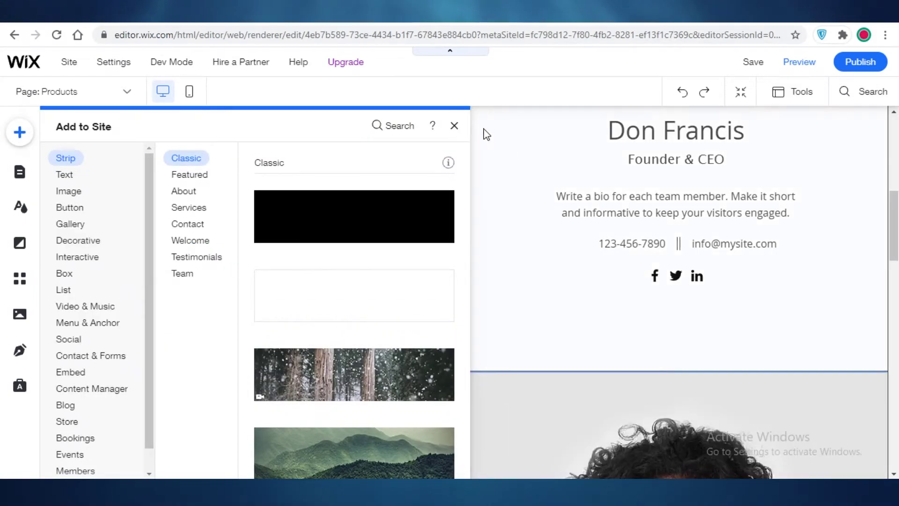
{"action": "left_click", "coordinate": [454, 126]}
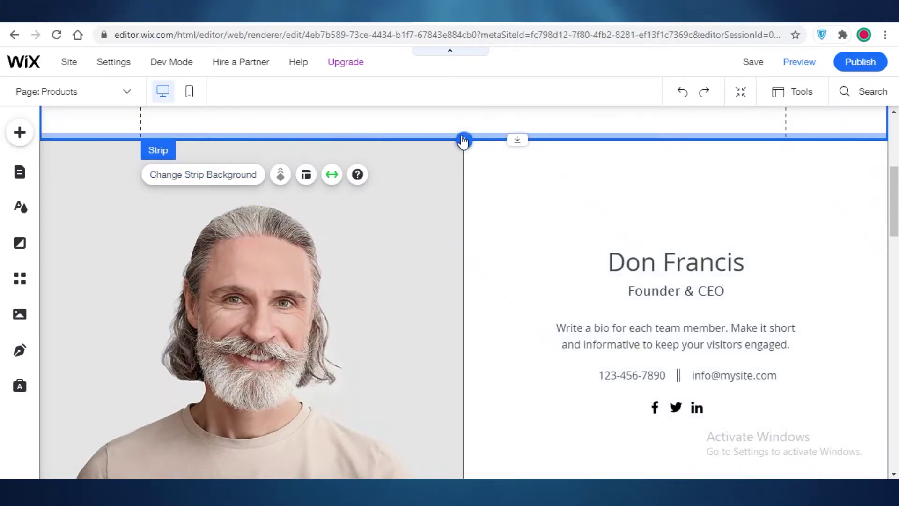
{"action": "key", "text": "ctrl+z"}
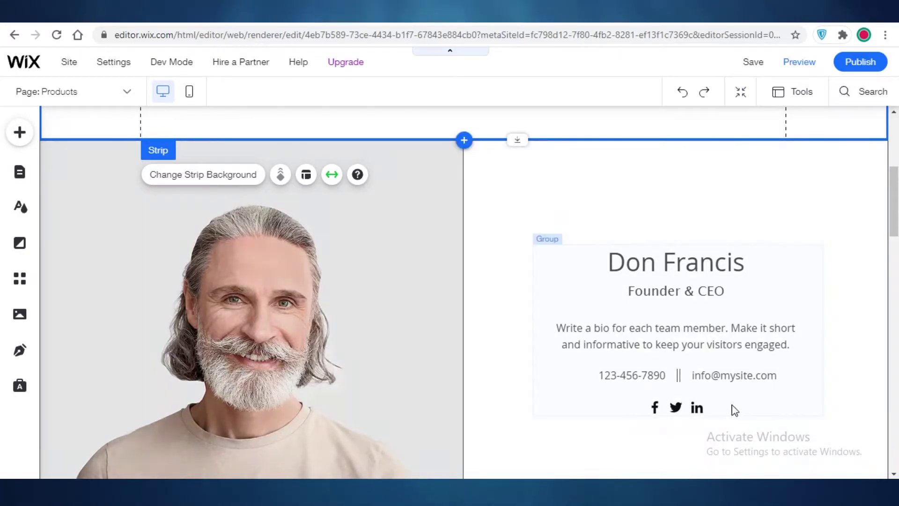
{"action": "scroll", "coordinate": [747, 313], "scroll_direction": "down", "scroll_amount": 2}
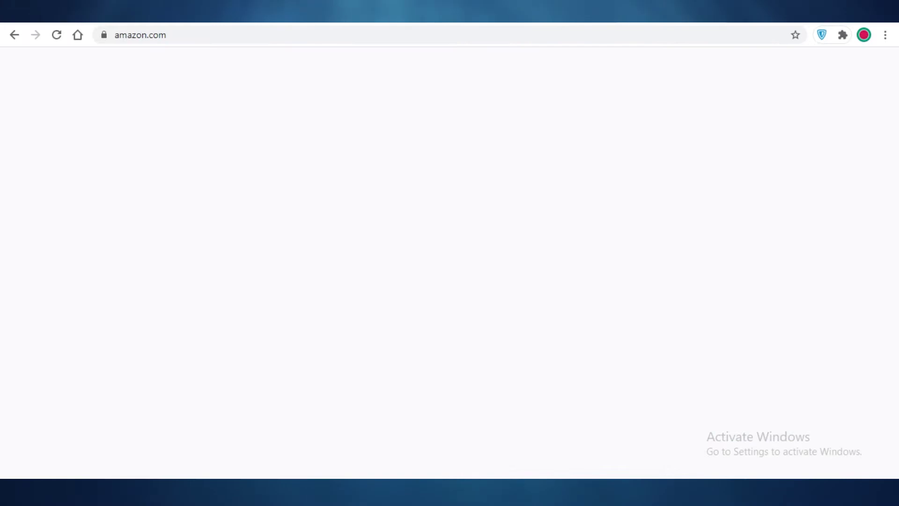
{"action": "scroll", "coordinate": [240, 211], "scroll_direction": "down", "scroll_amount": 5}
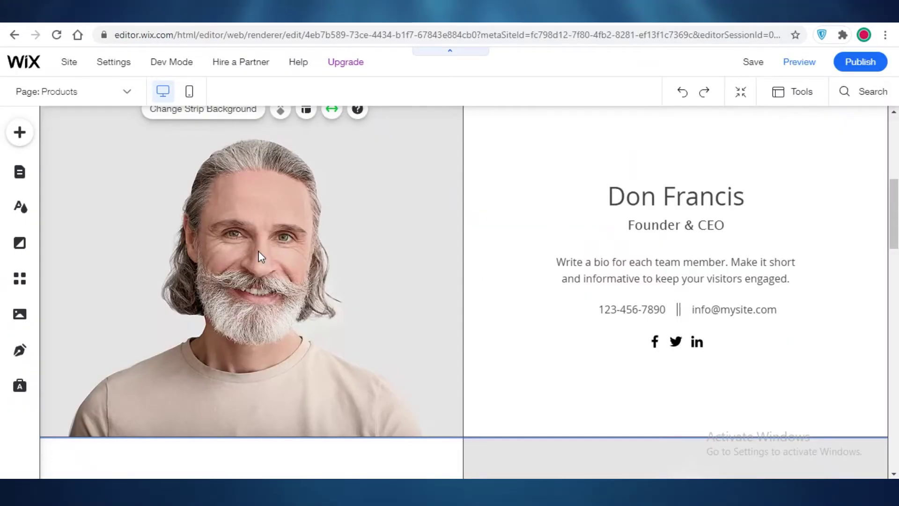
{"action": "scroll", "coordinate": [261, 255], "scroll_direction": "up", "scroll_amount": 2}
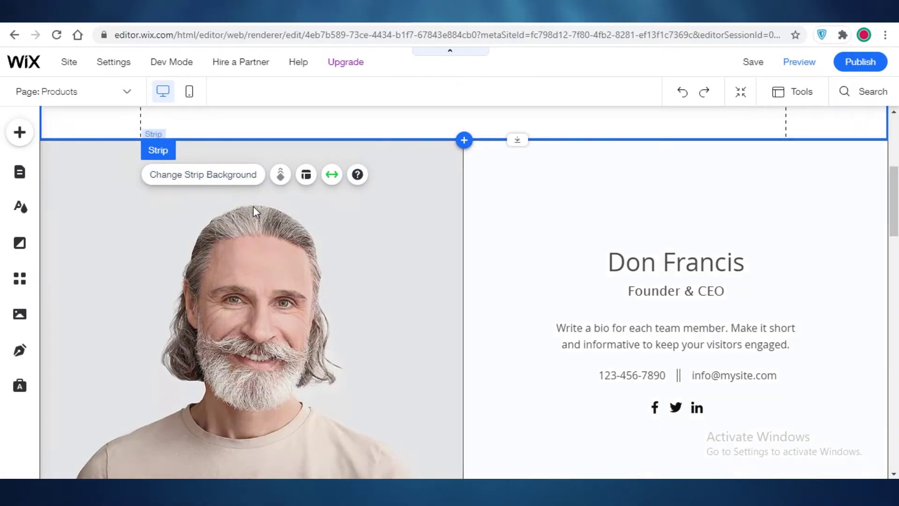
{"action": "left_click", "coordinate": [249, 250]}
{"action": "right_click", "coordinate": [257, 247]}
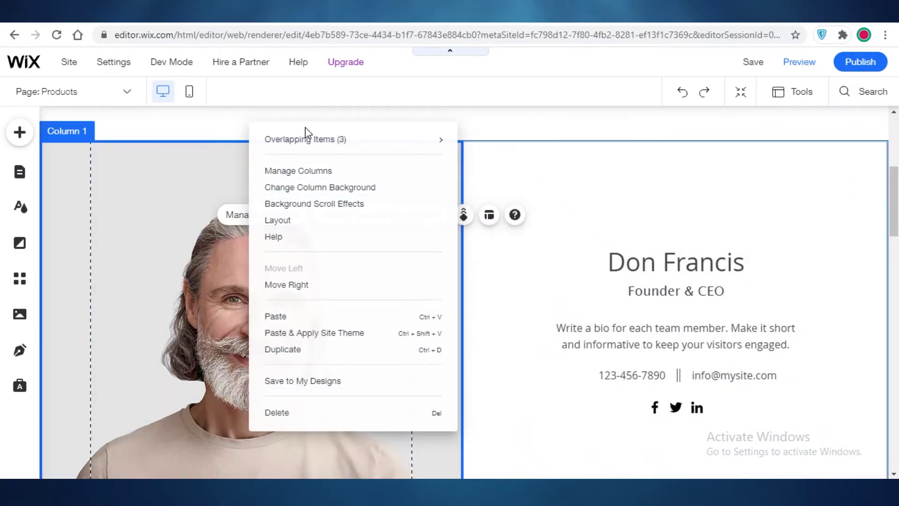
{"action": "left_click", "coordinate": [277, 412]}
{"action": "scroll", "coordinate": [461, 266], "scroll_direction": "down", "scroll_amount": 3}
{"action": "scroll", "coordinate": [538, 253], "scroll_direction": "down", "scroll_amount": 2}
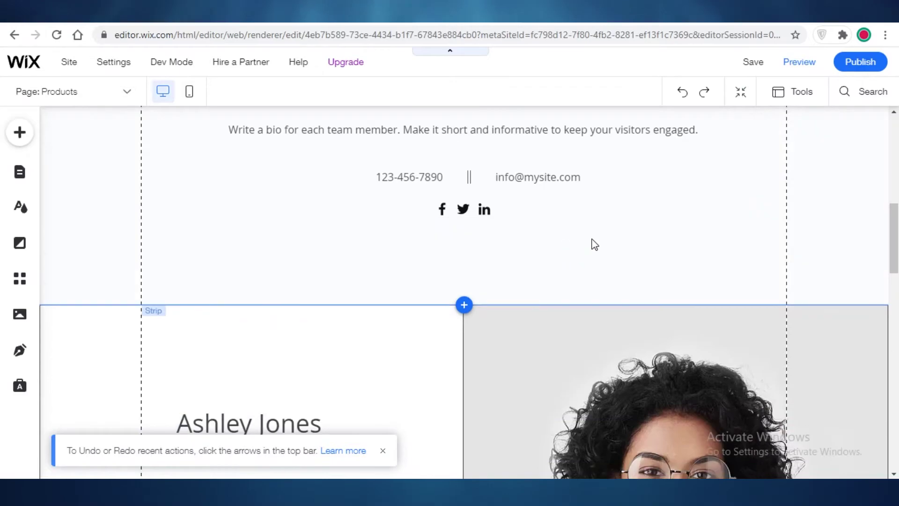
{"action": "scroll", "coordinate": [468, 251], "scroll_direction": "up", "scroll_amount": 4}
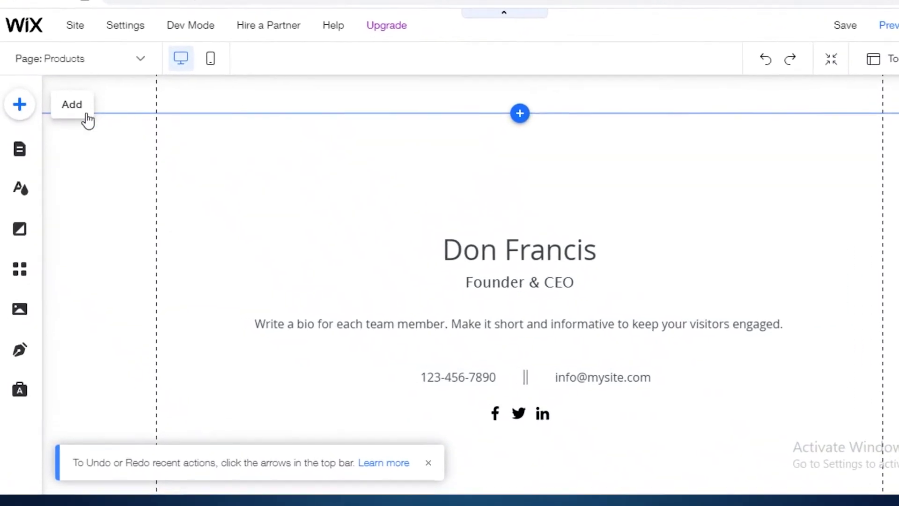
- Browse the Image elements to the Free Wix Images collection
{"action": "left_click", "coordinate": [19, 123]}
{"action": "left_click", "coordinate": [77, 186]}
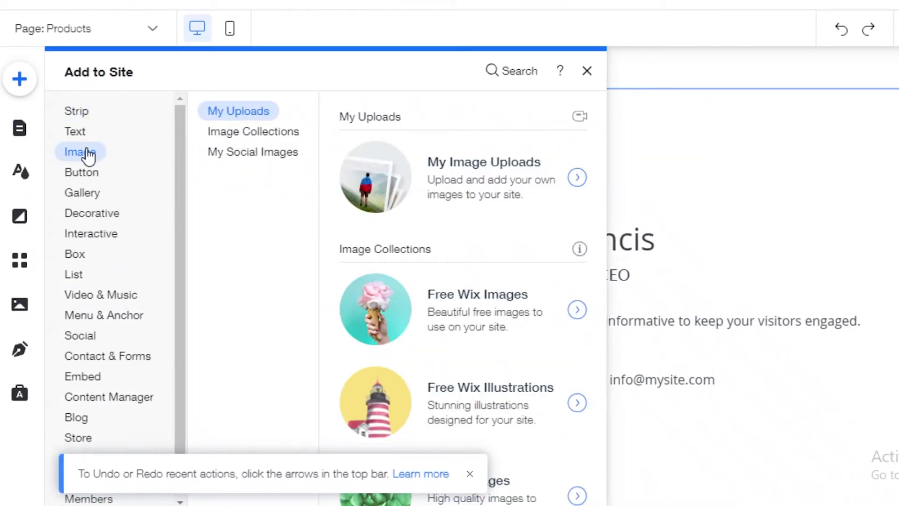
{"action": "left_click", "coordinate": [251, 133]}
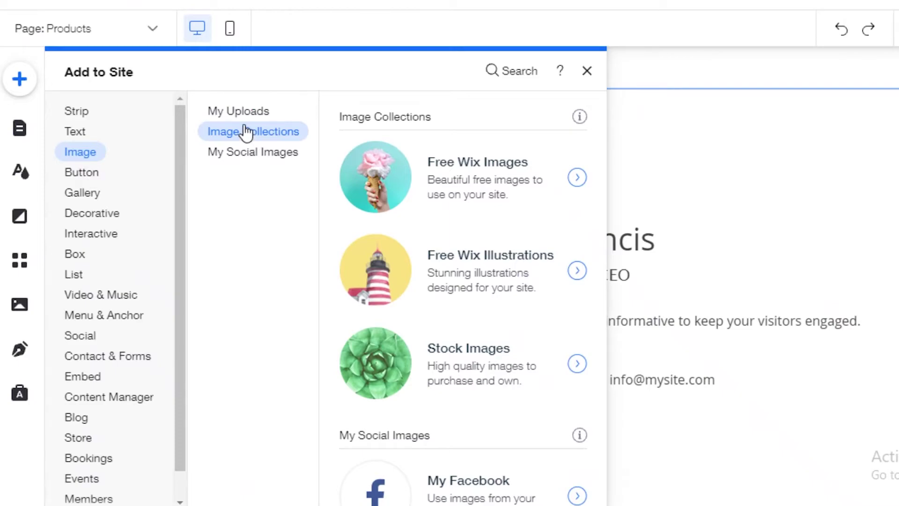
{"action": "left_click", "coordinate": [409, 185]}
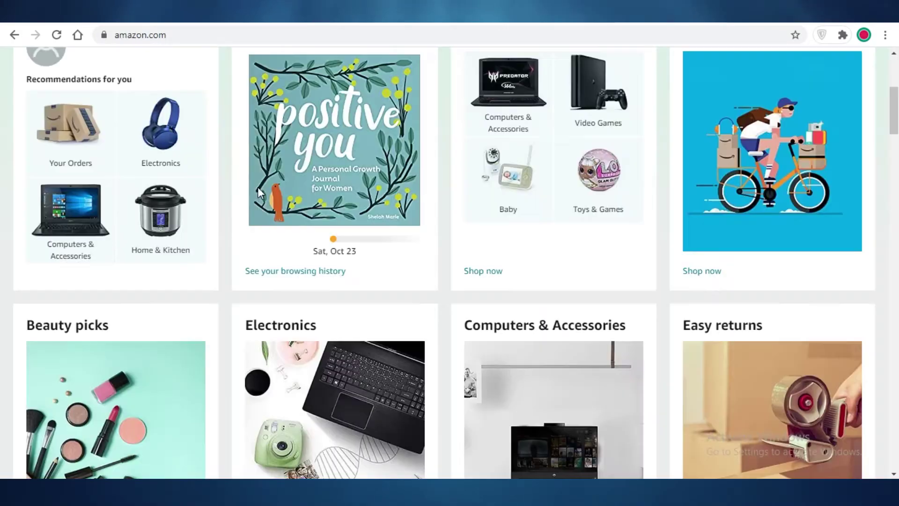
{"action": "scroll", "coordinate": [473, 131], "scroll_direction": "down", "scroll_amount": 7}
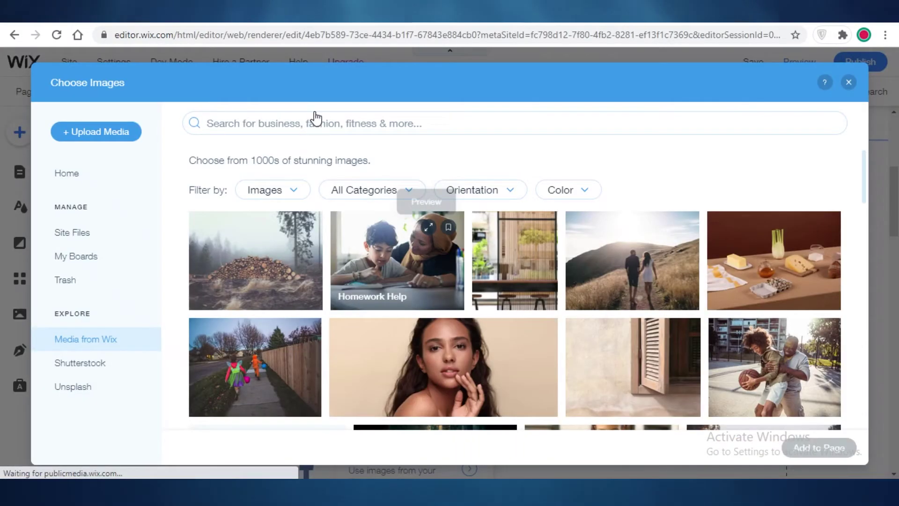
- Search images for 'nail polish' and add the pink nail polish among roses photo
{"action": "scroll", "coordinate": [321, 132], "scroll_direction": "down", "scroll_amount": 1}
{"action": "left_click", "coordinate": [331, 116]}
{"action": "type", "text": "n"}
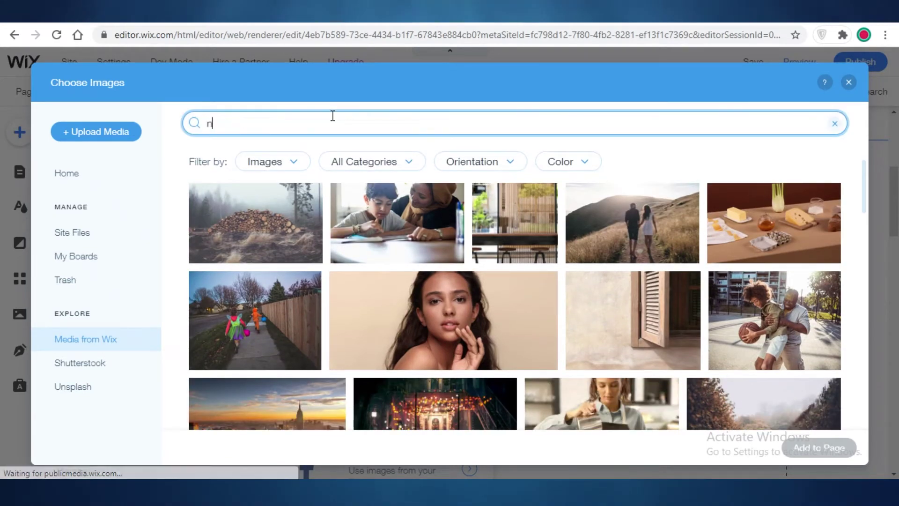
{"action": "type", "text": "ail polish"}
{"action": "key", "text": "Return"}
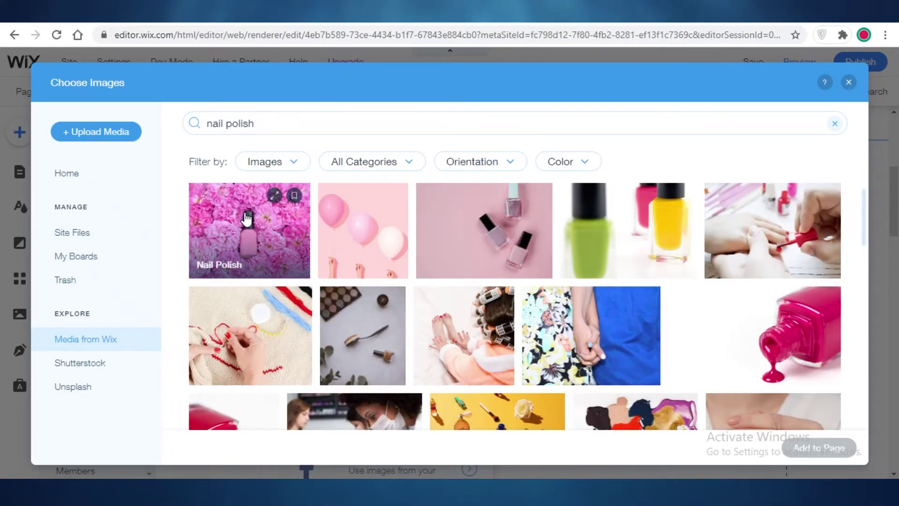
{"action": "left_click", "coordinate": [246, 218]}
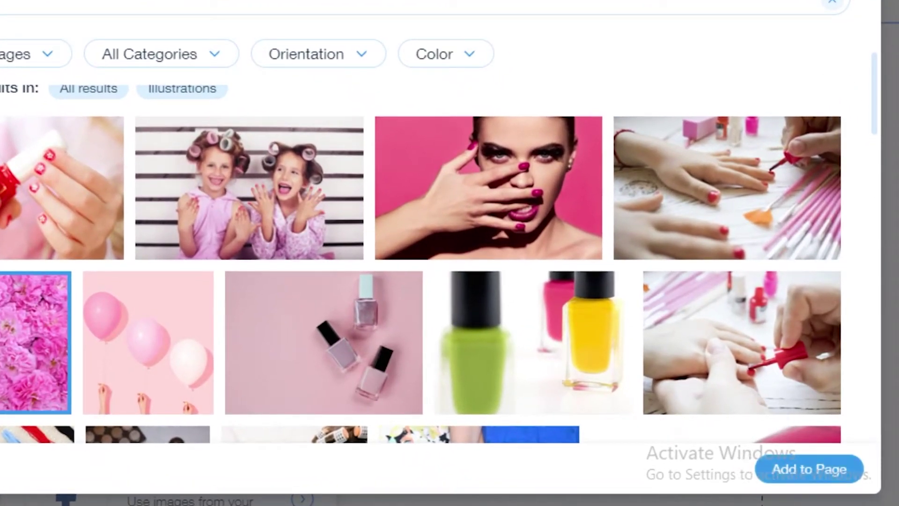
{"action": "left_click", "coordinate": [800, 461]}
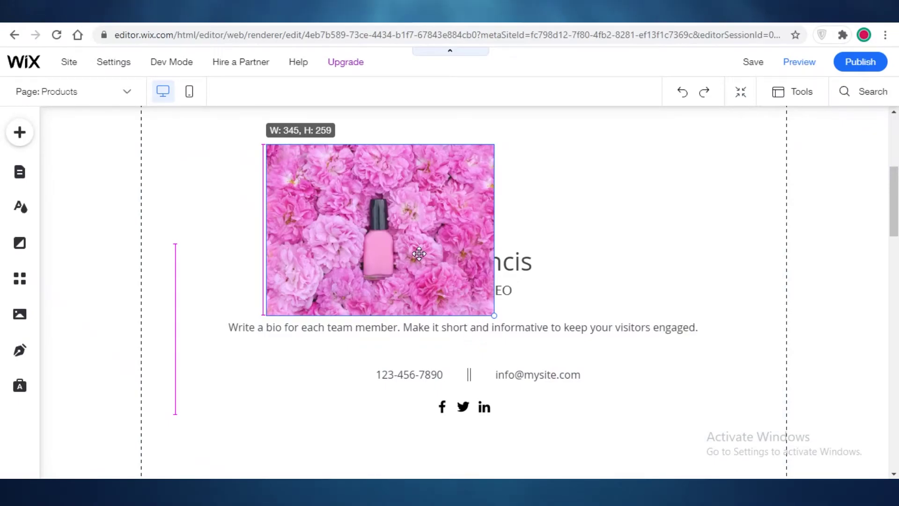
- Move the nail polish image to the strip's left and delete the Don Francis text group
{"action": "left_click_drag", "start_coordinate": [419, 254], "coordinate": [295, 254]}
{"action": "left_click", "coordinate": [206, 269]}
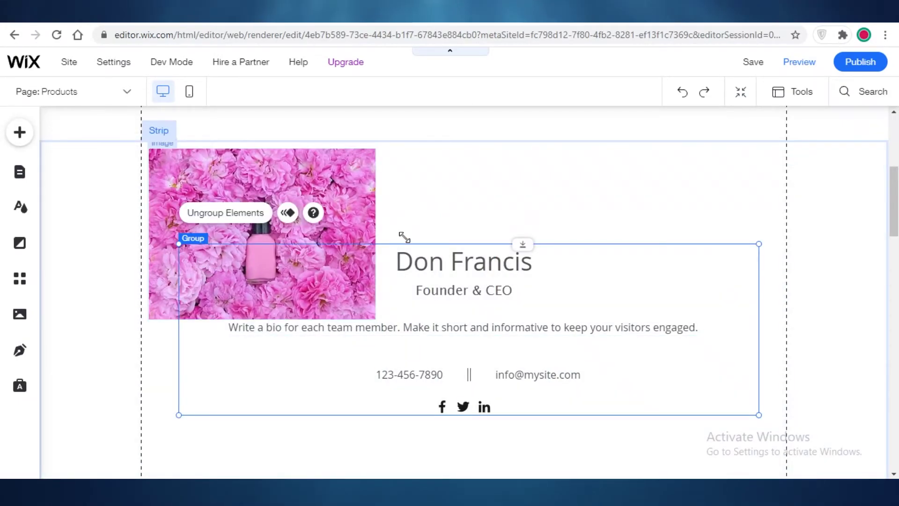
{"action": "left_click_drag", "start_coordinate": [404, 236], "coordinate": [473, 193]}
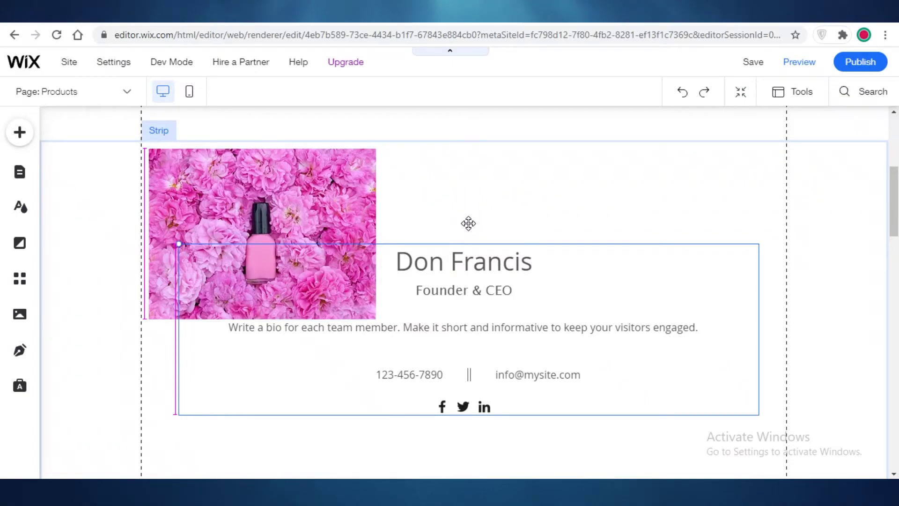
{"action": "key", "text": "Delete"}
- Drag the strip's bottom edge up so it fits the image
{"action": "scroll", "coordinate": [588, 290], "scroll_direction": "down", "scroll_amount": 4}
{"action": "scroll", "coordinate": [585, 301], "scroll_direction": "up", "scroll_amount": 3}
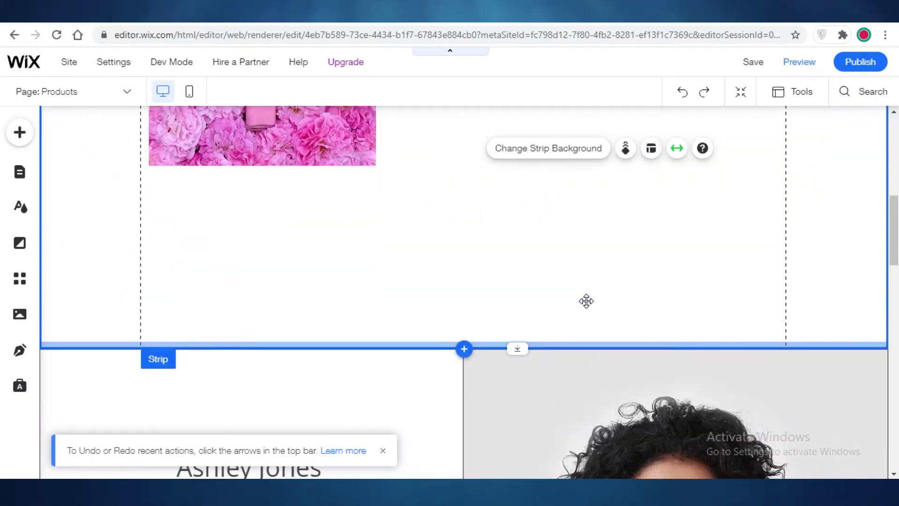
{"action": "scroll", "coordinate": [590, 353], "scroll_direction": "down", "scroll_amount": 2}
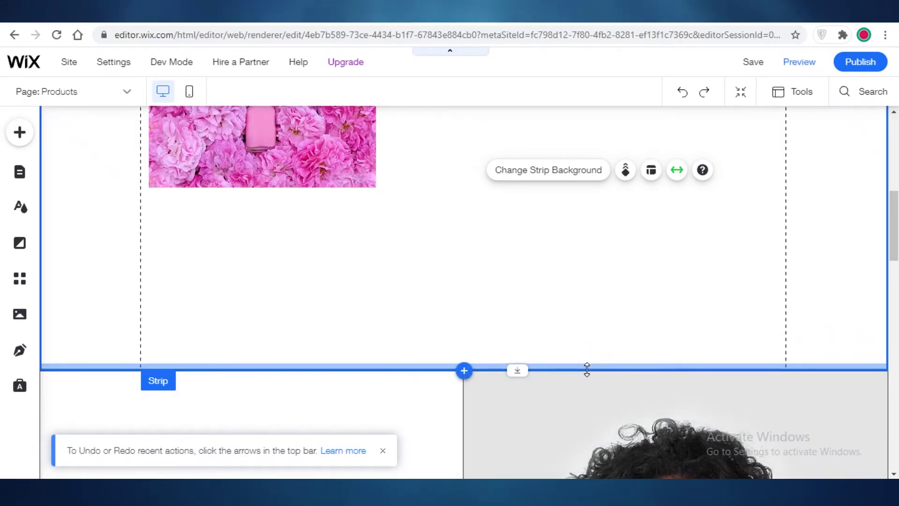
{"action": "left_click_drag", "start_coordinate": [598, 309], "coordinate": [504, 220]}
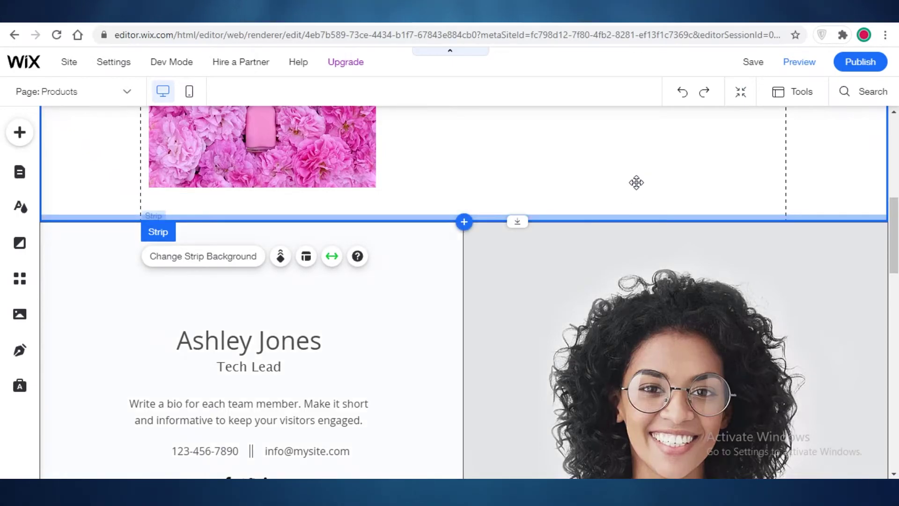
{"action": "left_click_drag", "start_coordinate": [622, 218], "coordinate": [619, 229]}
- Add a Heading 5 text box to the right of the nail polish image
{"action": "scroll", "coordinate": [611, 239], "scroll_direction": "up", "scroll_amount": 3}
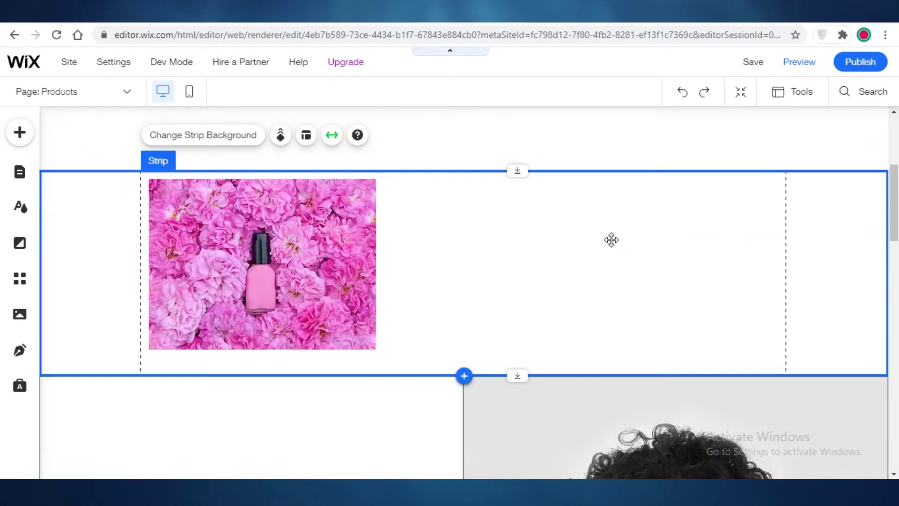
{"action": "scroll", "coordinate": [610, 240], "scroll_direction": "up", "scroll_amount": 1}
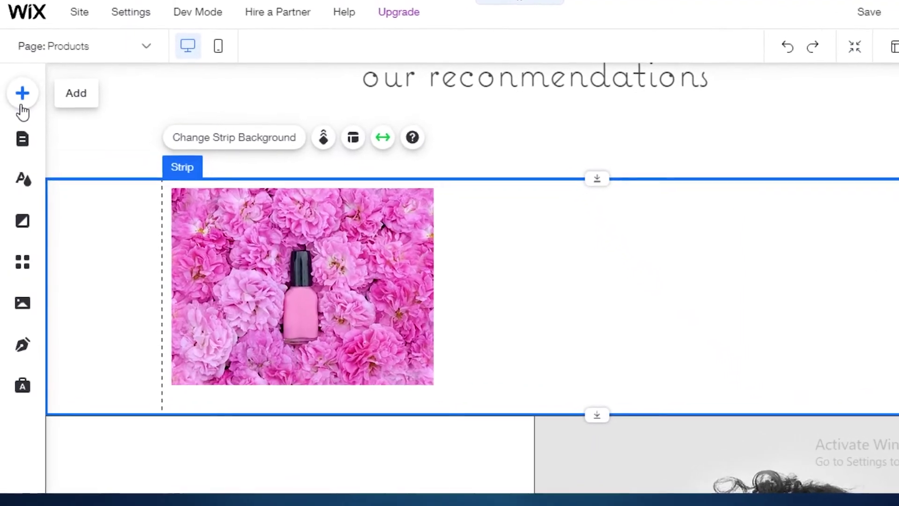
{"action": "left_click", "coordinate": [21, 104]}
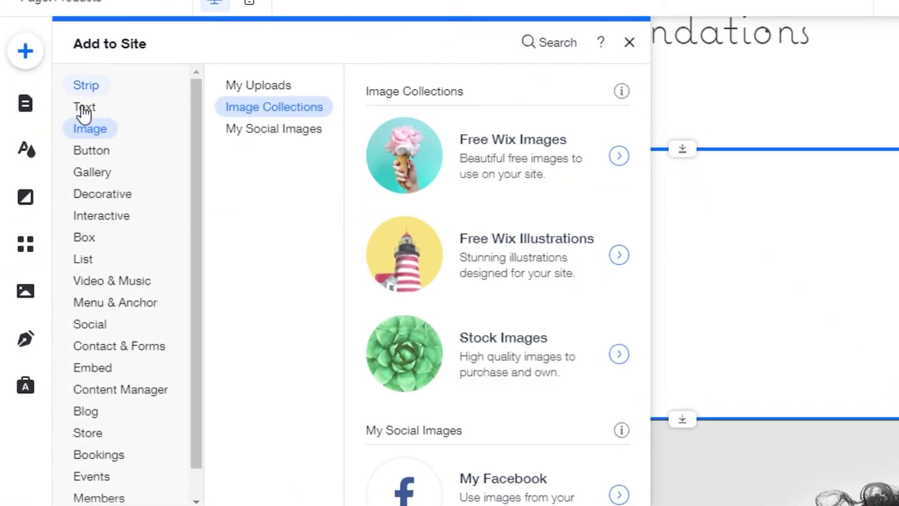
{"action": "left_click", "coordinate": [82, 108]}
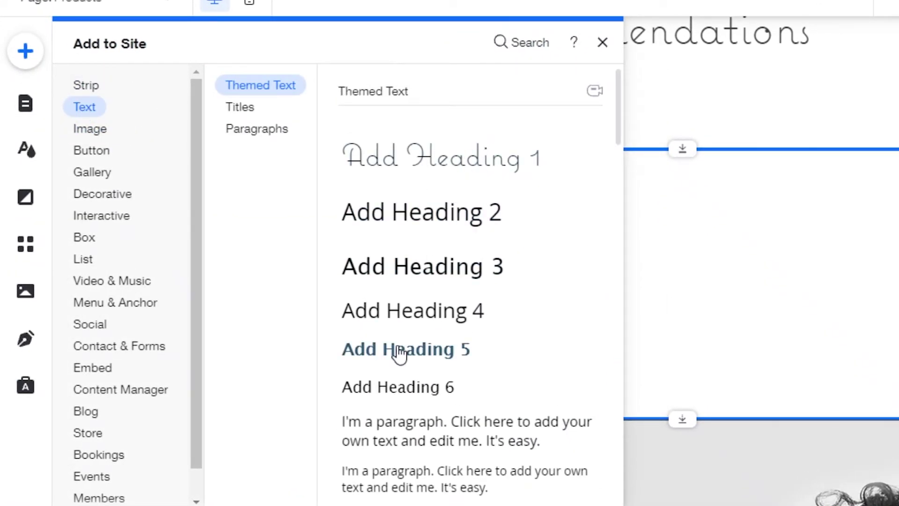
{"action": "left_click_drag", "start_coordinate": [400, 351], "coordinate": [521, 260]}
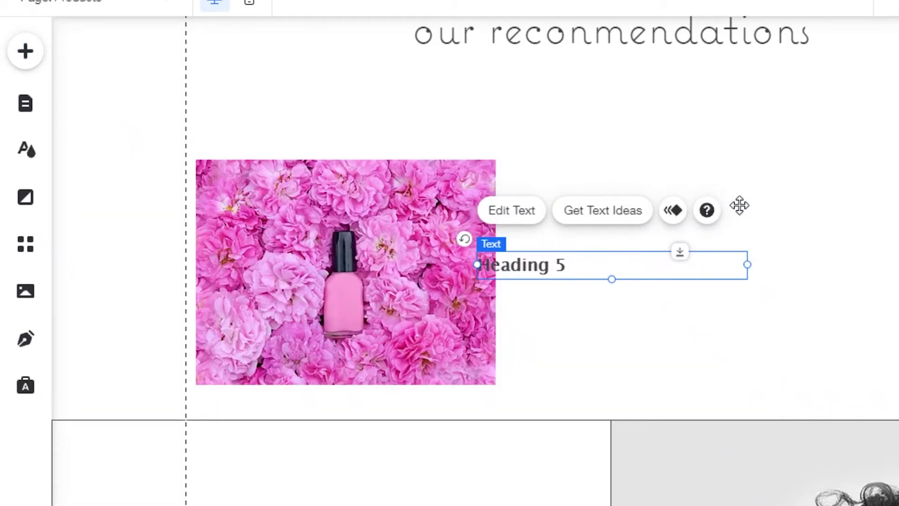
{"action": "left_click_drag", "start_coordinate": [738, 205], "coordinate": [793, 188]}
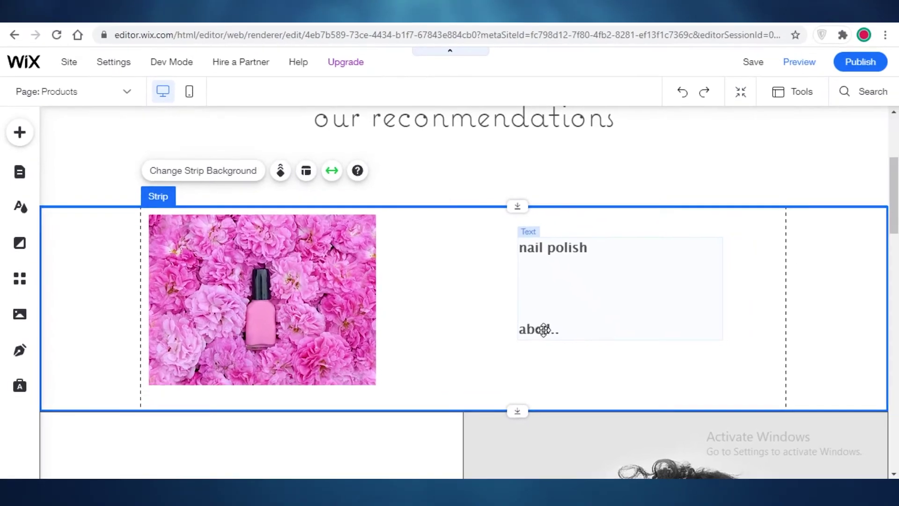
{"action": "left_click", "coordinate": [593, 321]}
{"action": "mouse_move", "coordinate": [517, 327]}
{"action": "left_mouse_down"}
{"action": "mouse_move", "coordinate": [508, 332]}
{"action": "mouse_move", "coordinate": [522, 336]}
{"action": "left_mouse_up"}
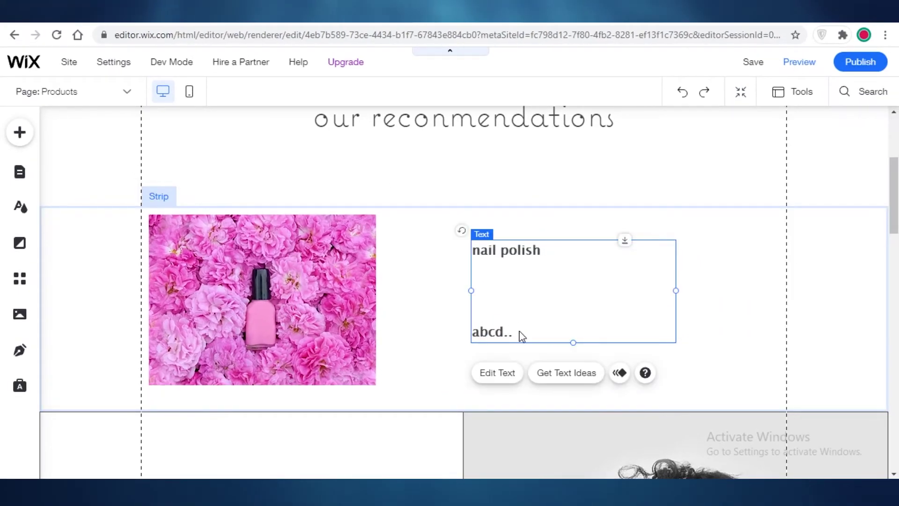
- Set the abcd line of the text box to the Marzo font
{"action": "double_click", "coordinate": [488, 333]}
{"action": "left_click", "coordinate": [488, 331]}
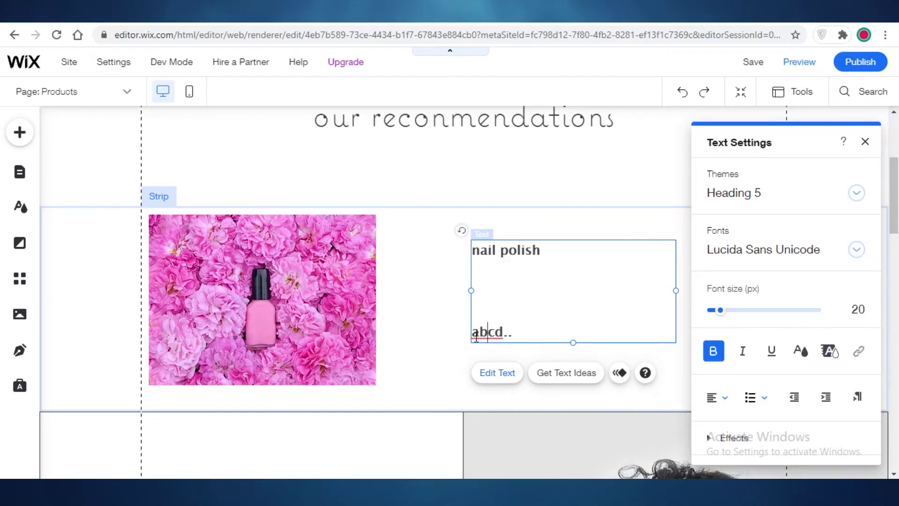
{"action": "left_click_drag", "start_coordinate": [485, 331], "coordinate": [516, 332]}
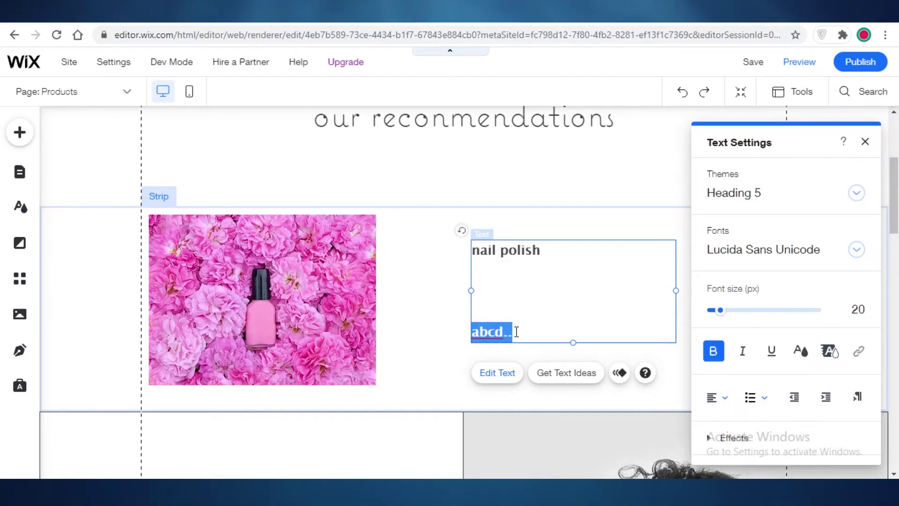
{"action": "left_click", "coordinate": [763, 249]}
{"action": "left_click", "coordinate": [718, 345]}
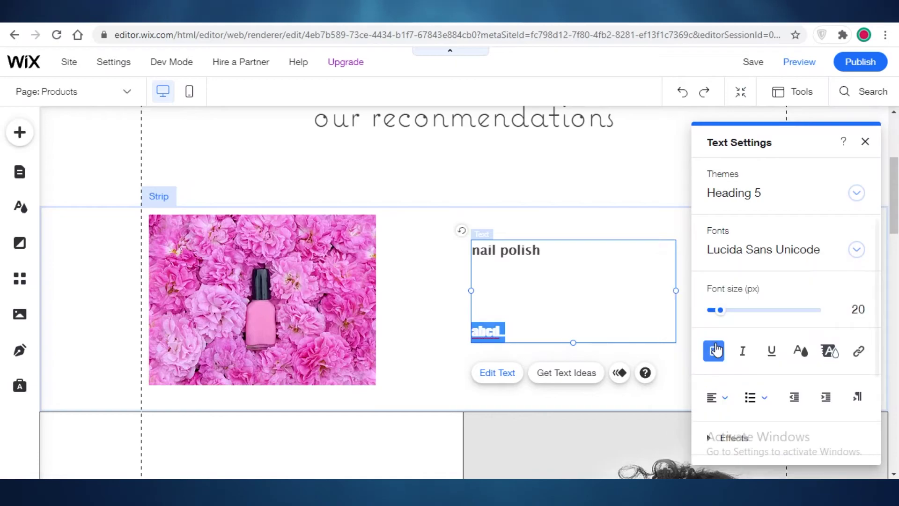
{"action": "left_click", "coordinate": [392, 367]}
- Drop a themed button onto the strip, right of the nail polish title
{"action": "left_click", "coordinate": [15, 135]}
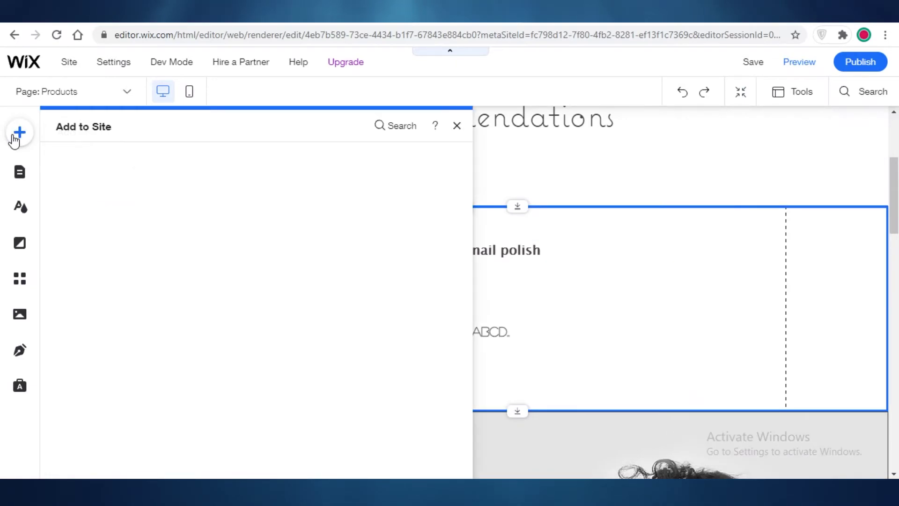
{"action": "left_click", "coordinate": [71, 192]}
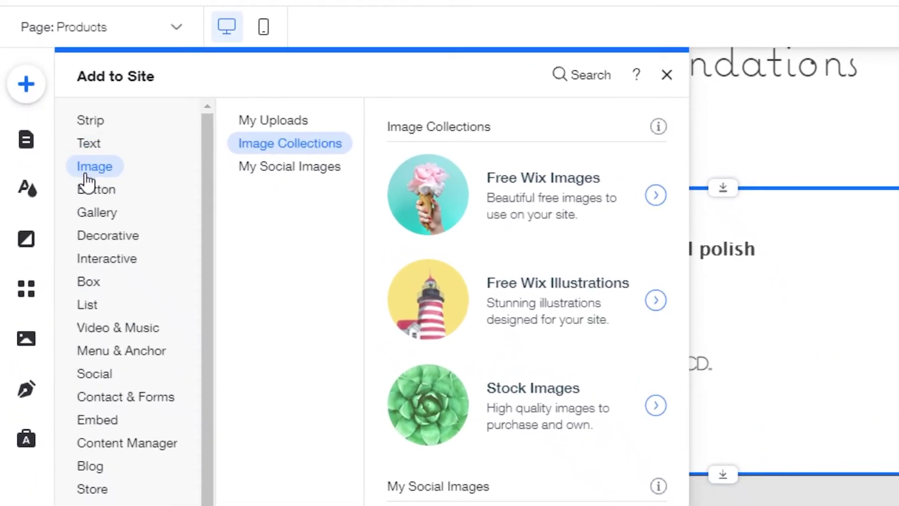
{"action": "left_click", "coordinate": [88, 143]}
{"action": "left_click", "coordinate": [96, 189]}
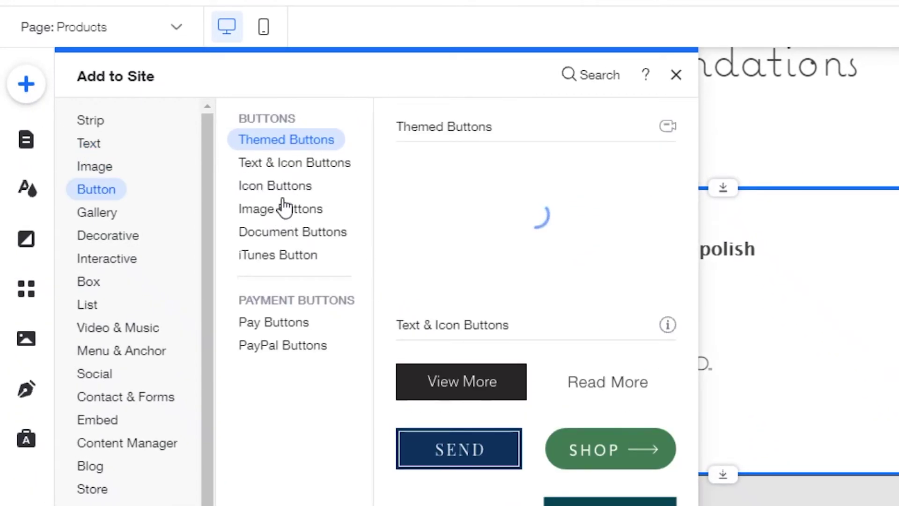
{"action": "scroll", "coordinate": [493, 391], "scroll_direction": "down", "scroll_amount": 5}
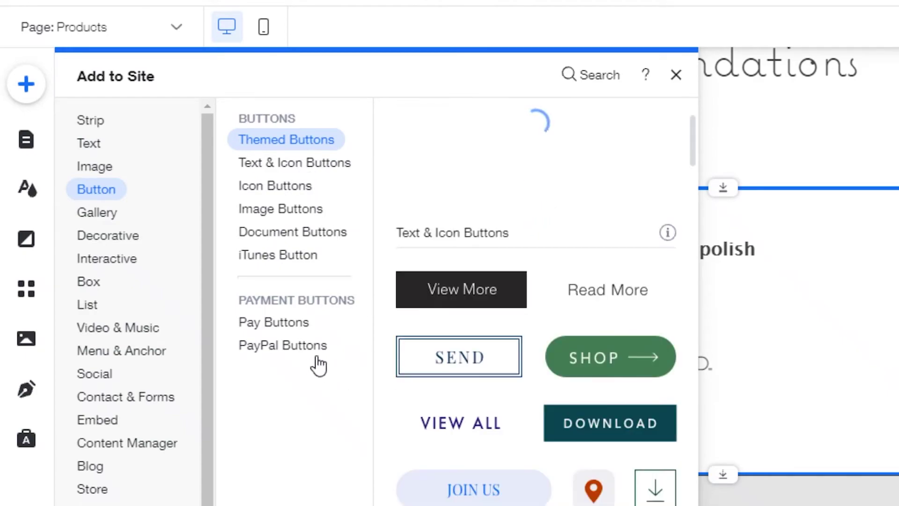
{"action": "scroll", "coordinate": [543, 374], "scroll_direction": "down", "scroll_amount": 7}
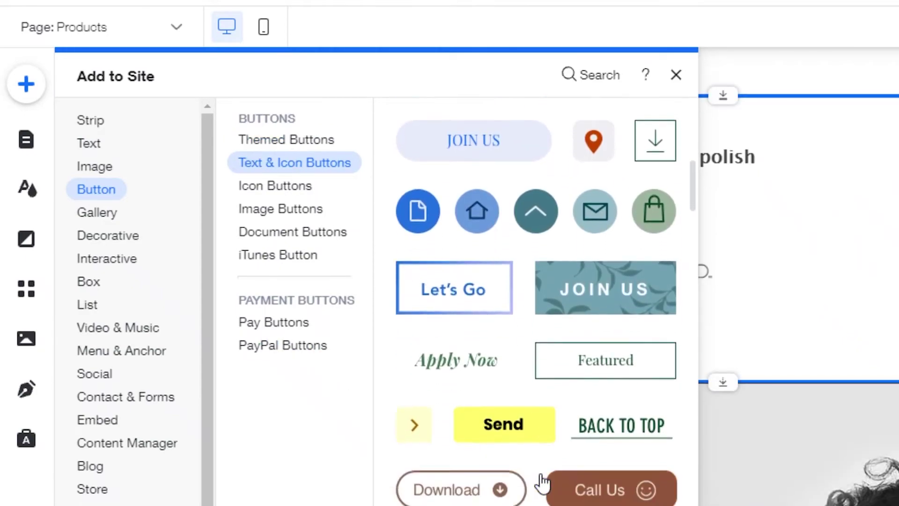
{"action": "scroll", "coordinate": [580, 331], "scroll_direction": "down", "scroll_amount": 5}
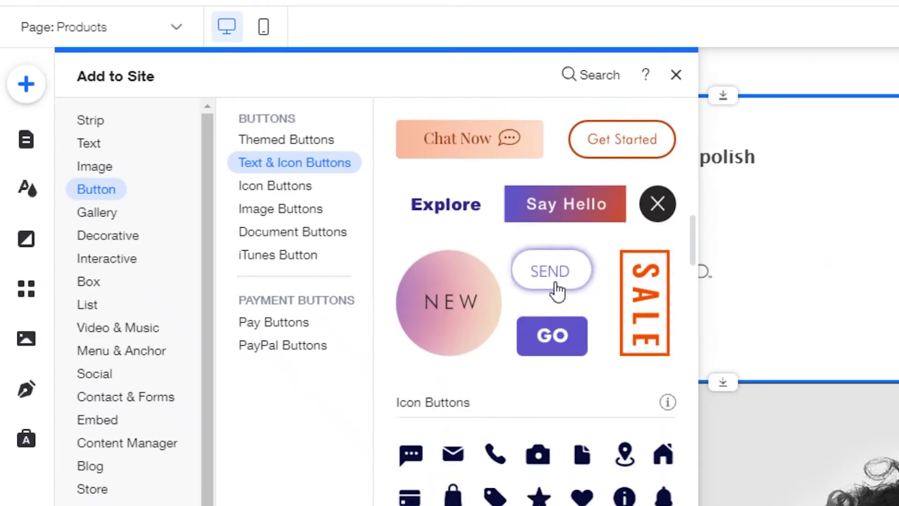
{"action": "scroll", "coordinate": [648, 269], "scroll_direction": "down", "scroll_amount": 5}
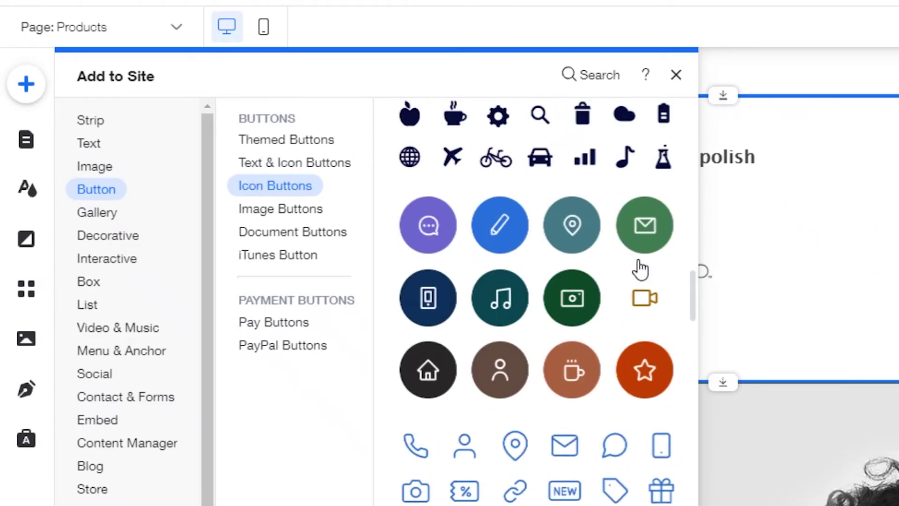
{"action": "scroll", "coordinate": [634, 266], "scroll_direction": "up", "scroll_amount": 10}
{"action": "scroll", "coordinate": [526, 206], "scroll_direction": "up", "scroll_amount": 5}
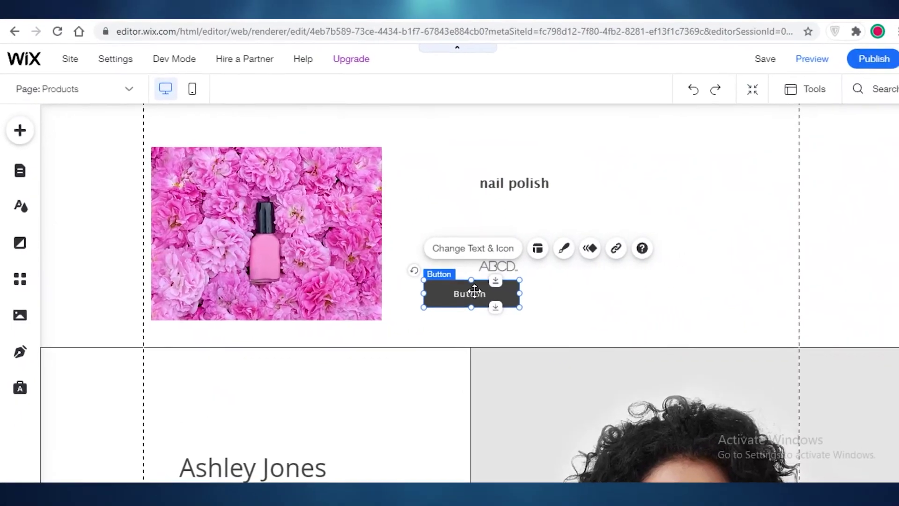
{"action": "left_click_drag", "start_coordinate": [647, 308], "coordinate": [885, 235]}
{"action": "left_click_drag", "start_coordinate": [644, 240], "coordinate": [651, 223]}
- Make the button show text and icon with the label 'buy now'
{"action": "double_click", "coordinate": [679, 231]}
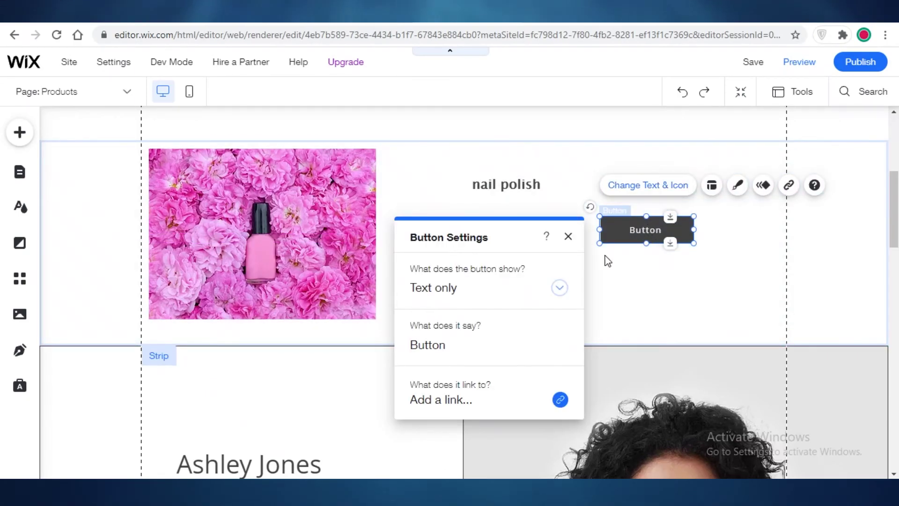
{"action": "left_click", "coordinate": [439, 287]}
{"action": "left_click", "coordinate": [439, 302]}
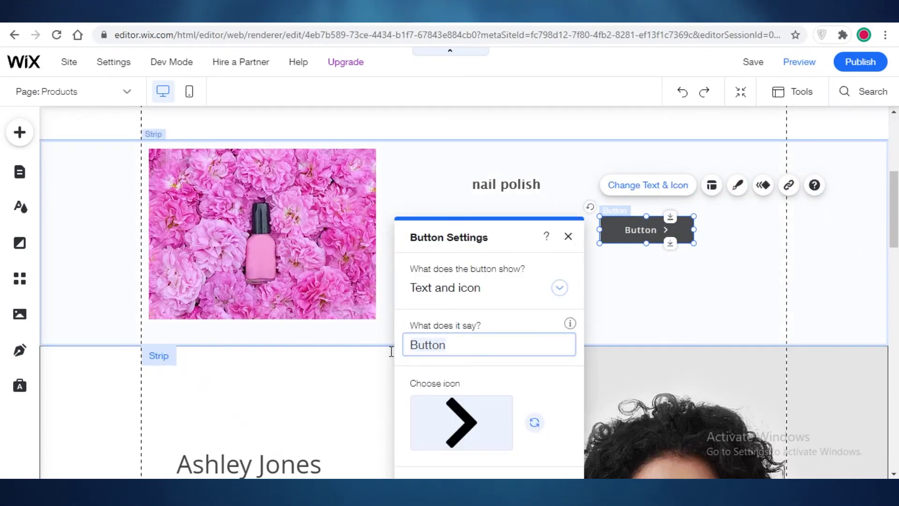
{"action": "key", "text": "ctrl+a"}
{"action": "type", "text": "buy now"}
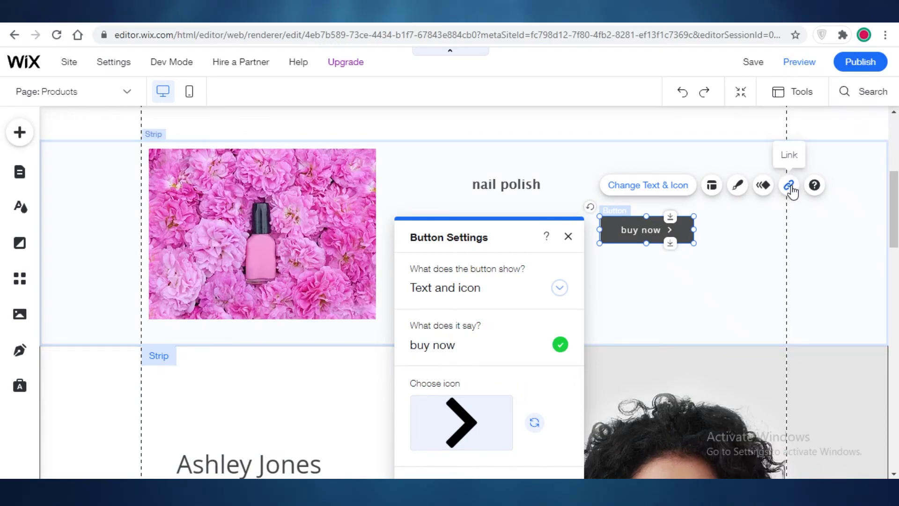
- Choose a Web Address link for the button and switch to the Amazon tab
{"action": "left_click", "coordinate": [788, 184]}
{"action": "left_click", "coordinate": [317, 202]}
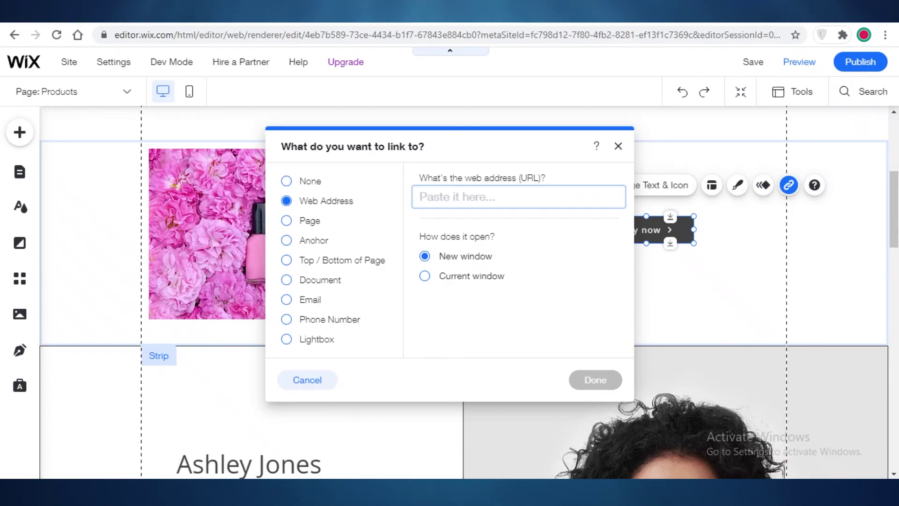
{"action": "key", "text": "ctrl+Tab"}
{"action": "scroll", "coordinate": [300, 54], "scroll_direction": "up", "scroll_amount": 10}
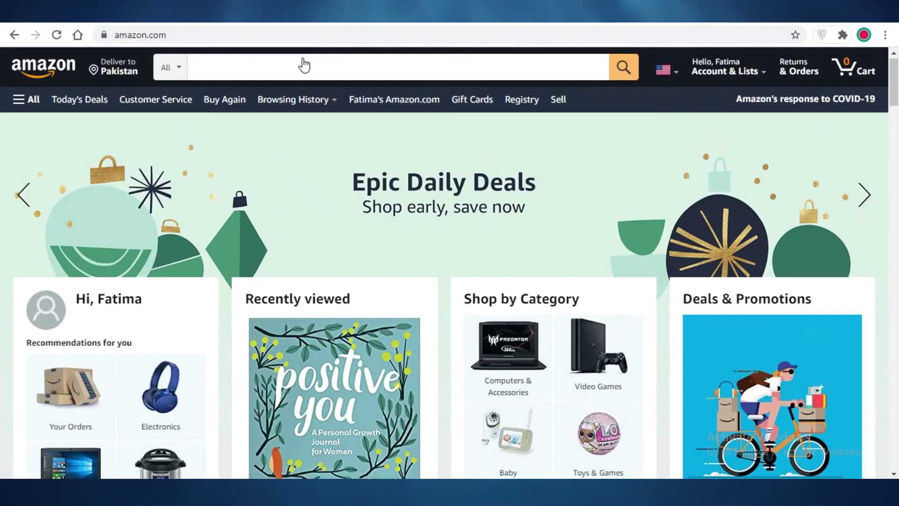
- Search Amazon for nail polish and paste the Nicole Miller mini set URL as the link
{"action": "left_click", "coordinate": [339, 70]}
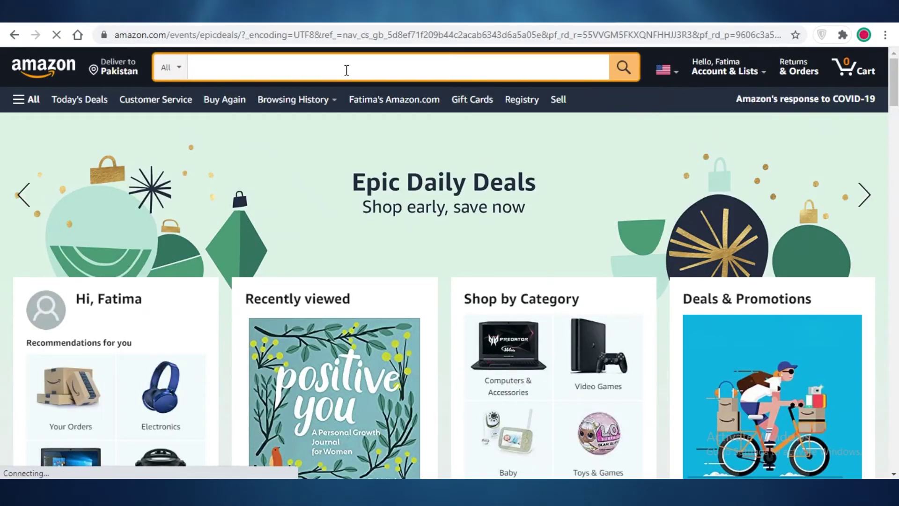
{"action": "type", "text": "nail"}
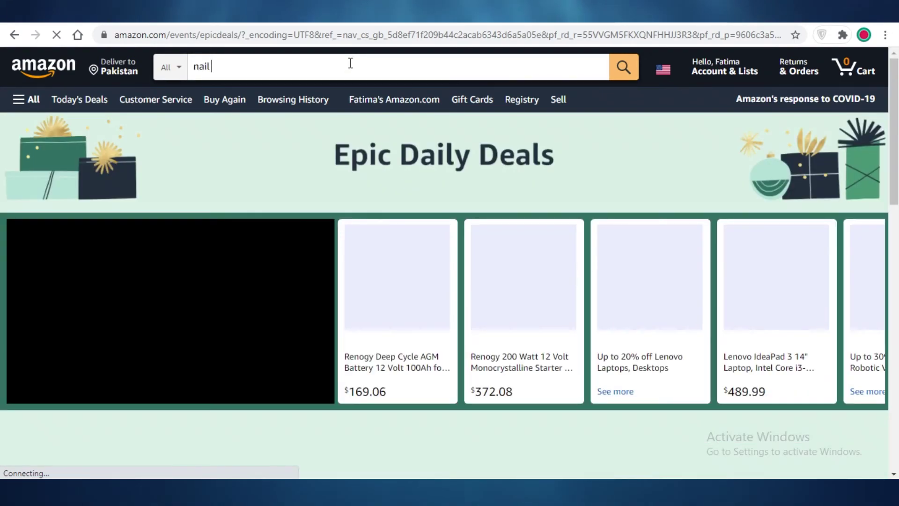
{"action": "type", "text": " poliosh"}
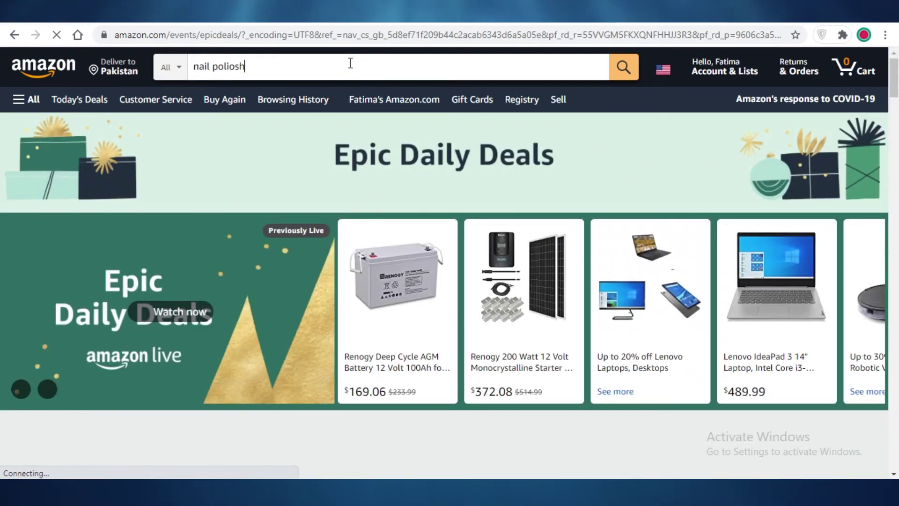
{"action": "key", "text": "Return"}
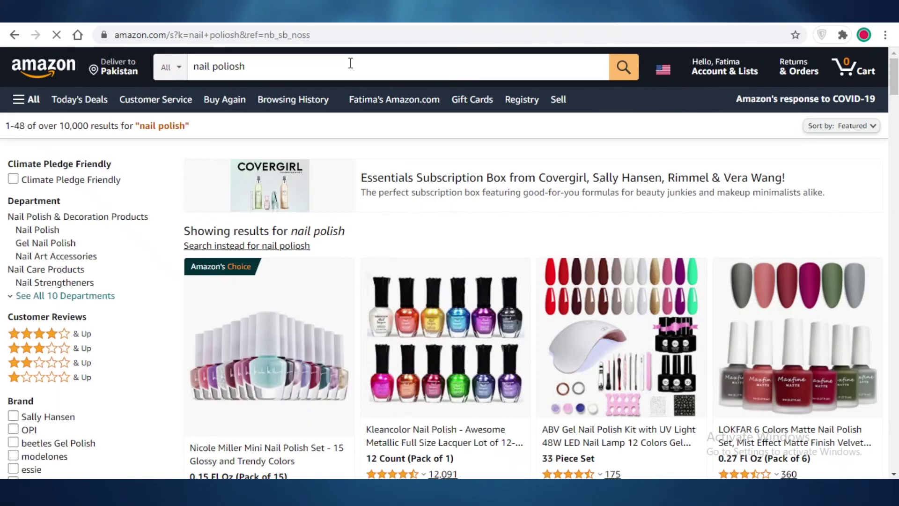
{"action": "scroll", "coordinate": [468, 285], "scroll_direction": "down", "scroll_amount": 3}
{"action": "left_click", "coordinate": [267, 257]}
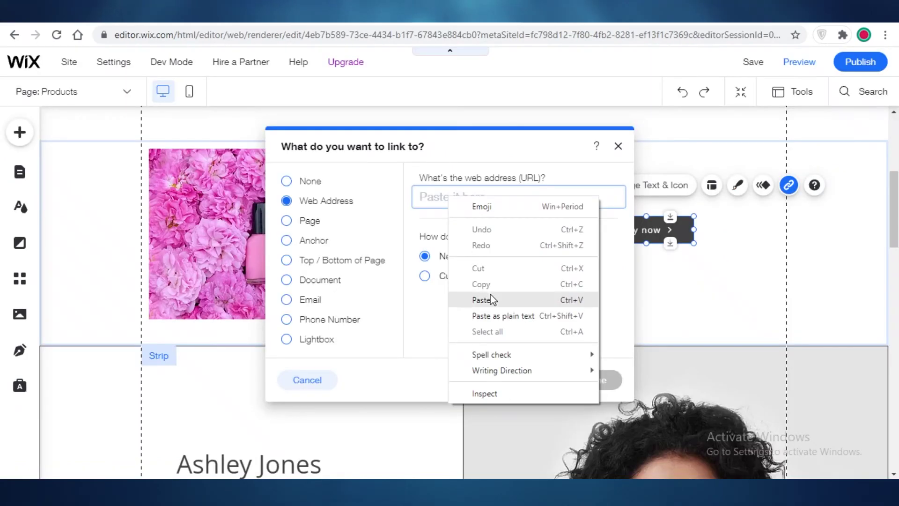
{"action": "left_click", "coordinate": [489, 300]}
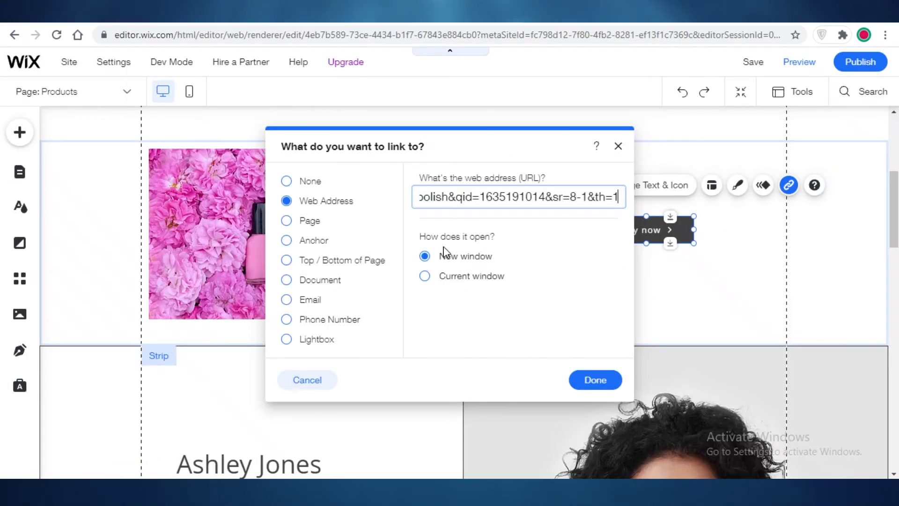
- Confirm the Amazon link and publish the site on the free wixsite.com address
{"action": "left_click", "coordinate": [594, 380]}
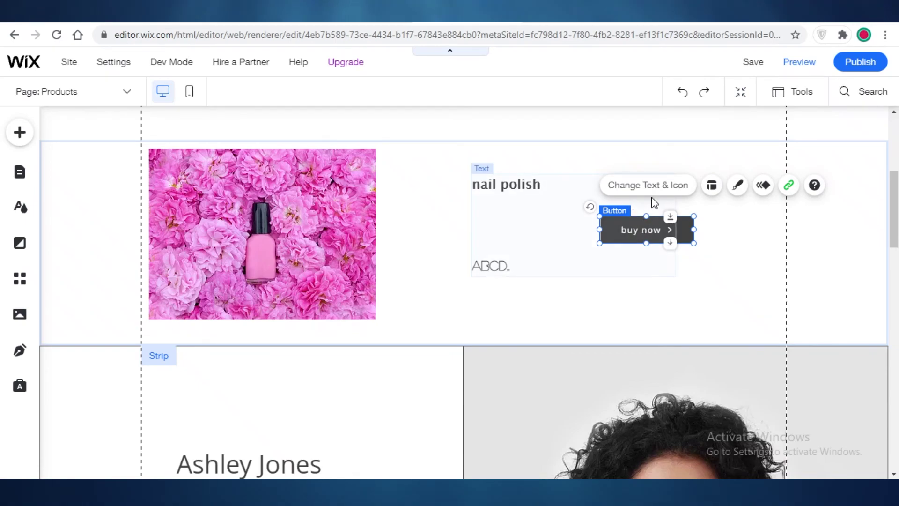
{"action": "left_click", "coordinate": [880, 66]}
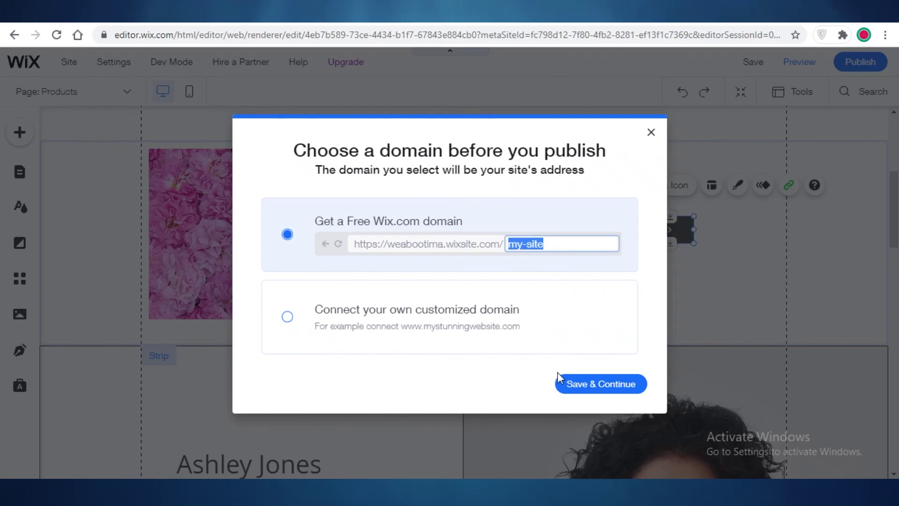
{"action": "left_click", "coordinate": [570, 387]}
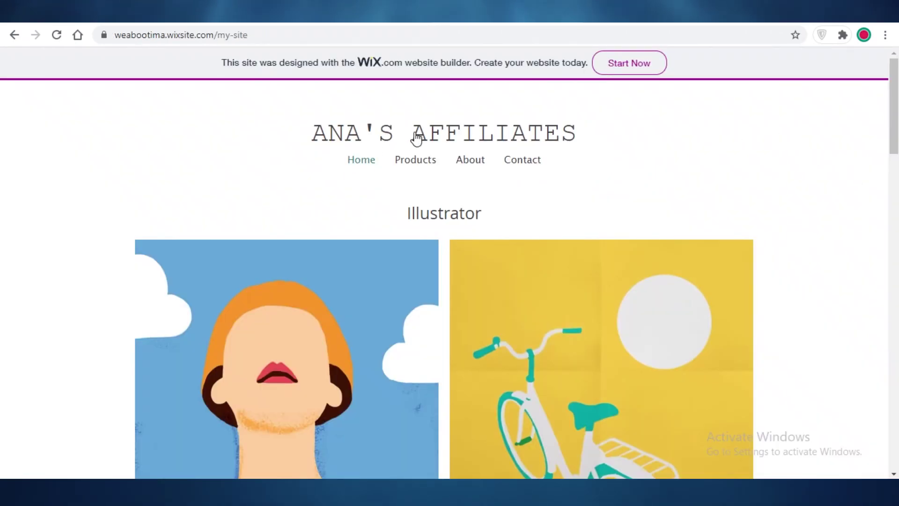
- On the live Products page, confirm the nail polish buy now button opens the Amazon Nicole Miller product
{"action": "left_click", "coordinate": [422, 163]}
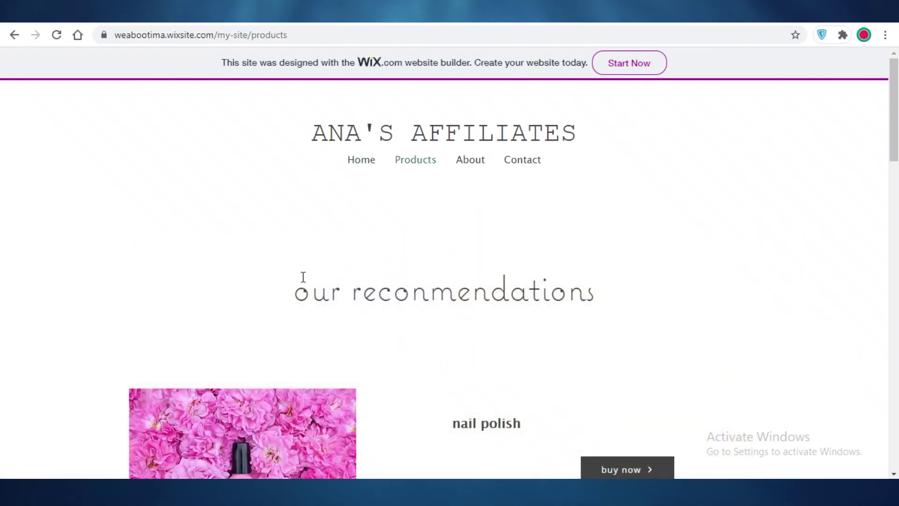
{"action": "left_click_drag", "start_coordinate": [298, 279], "coordinate": [886, 250]}
{"action": "scroll", "coordinate": [813, 237], "scroll_direction": "down", "scroll_amount": 4}
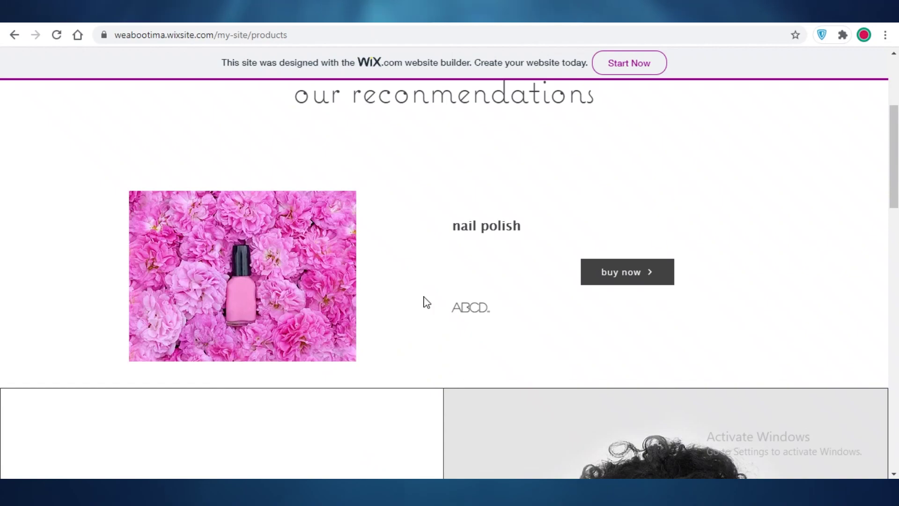
{"action": "left_click", "coordinate": [625, 283]}
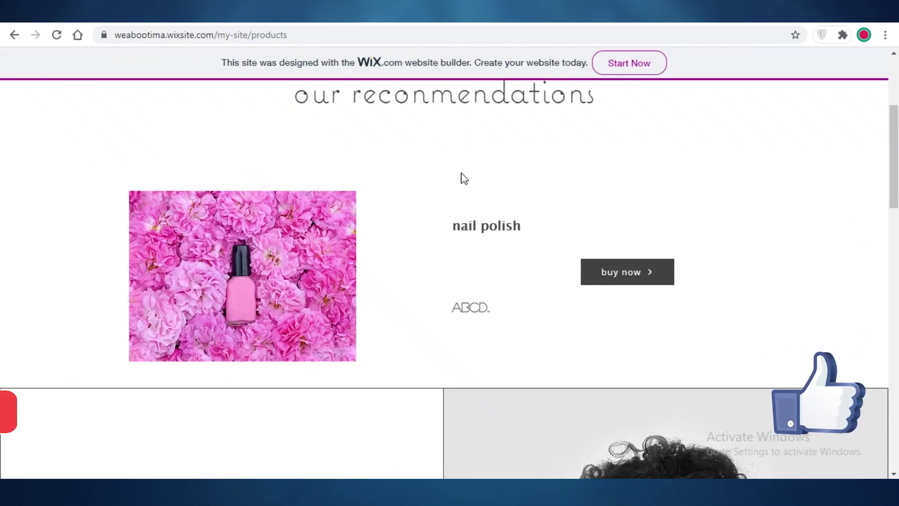
{"action": "scroll", "coordinate": [463, 178], "scroll_direction": "up", "scroll_amount": 1}
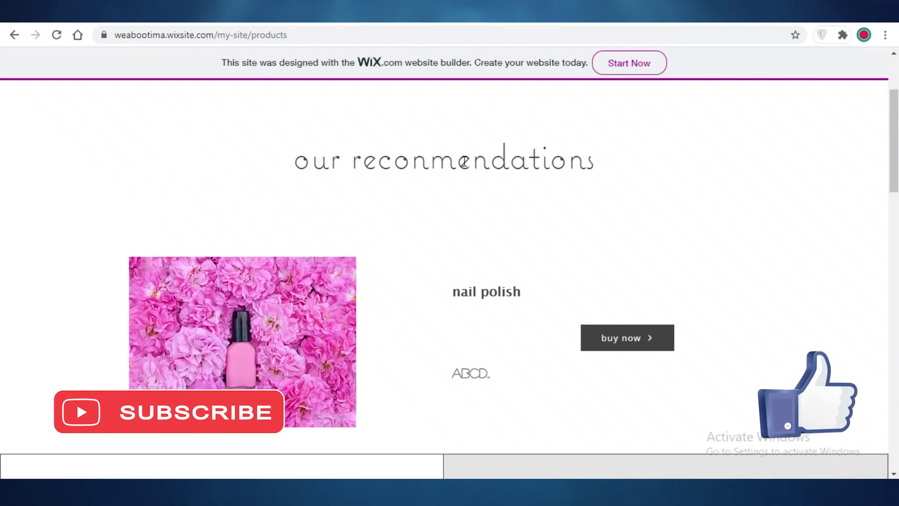